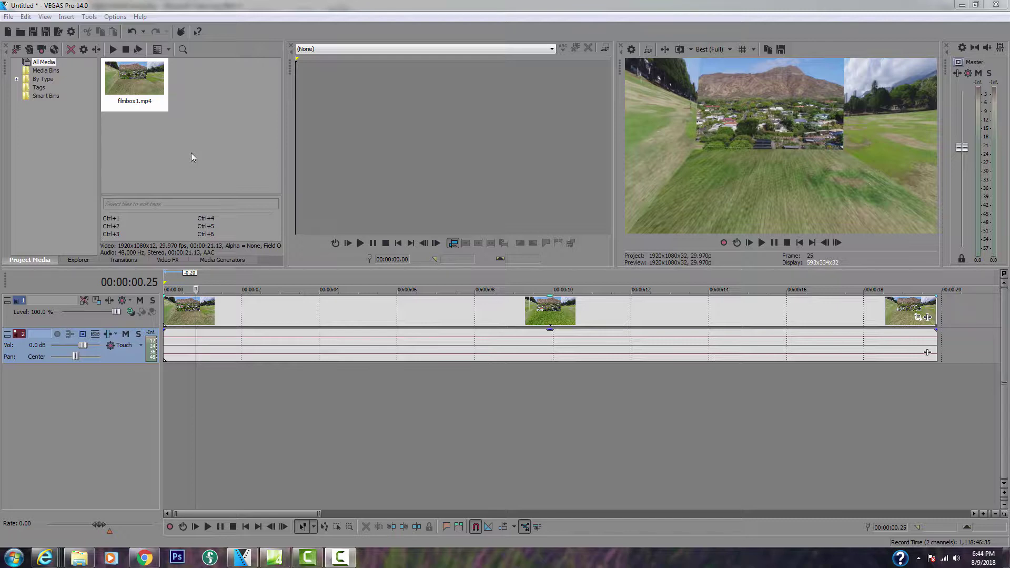
# Select the audio event on track 2 and show the installed scripts under Tools > Scripting.
pyautogui.click(254, 346)
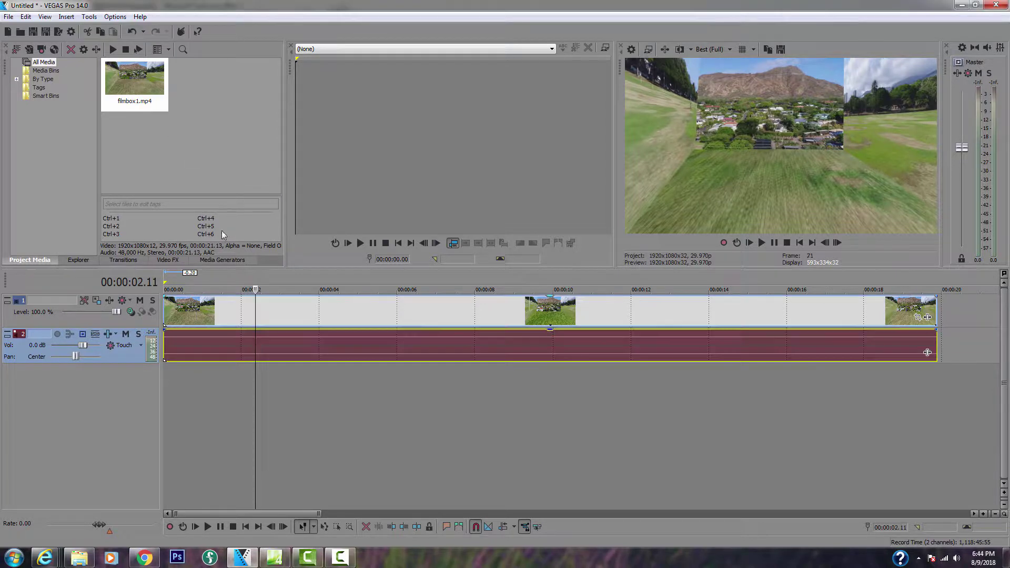
pyautogui.click(90, 17)
pyautogui.moveTo(103, 189)
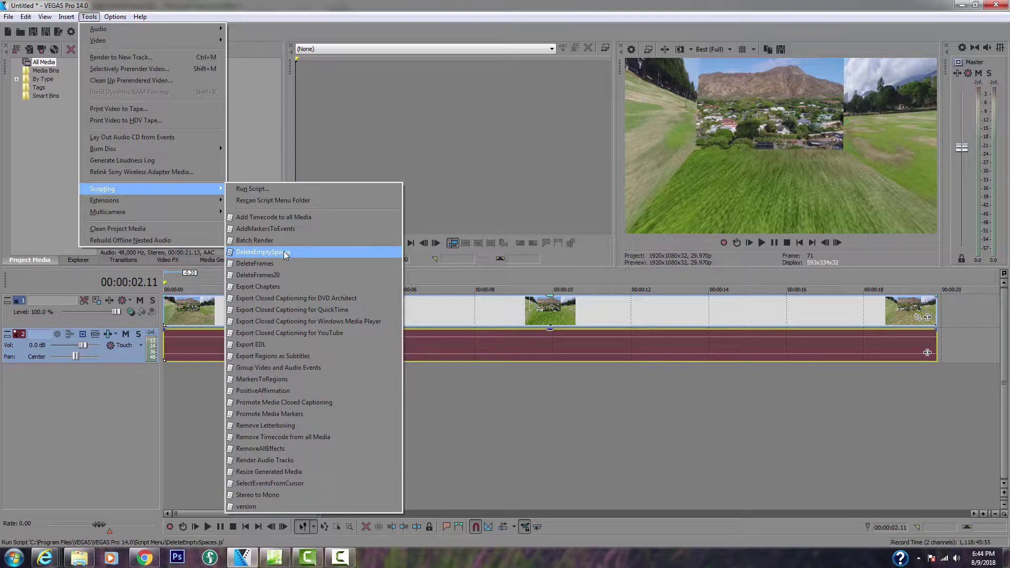
pyautogui.click(285, 254)
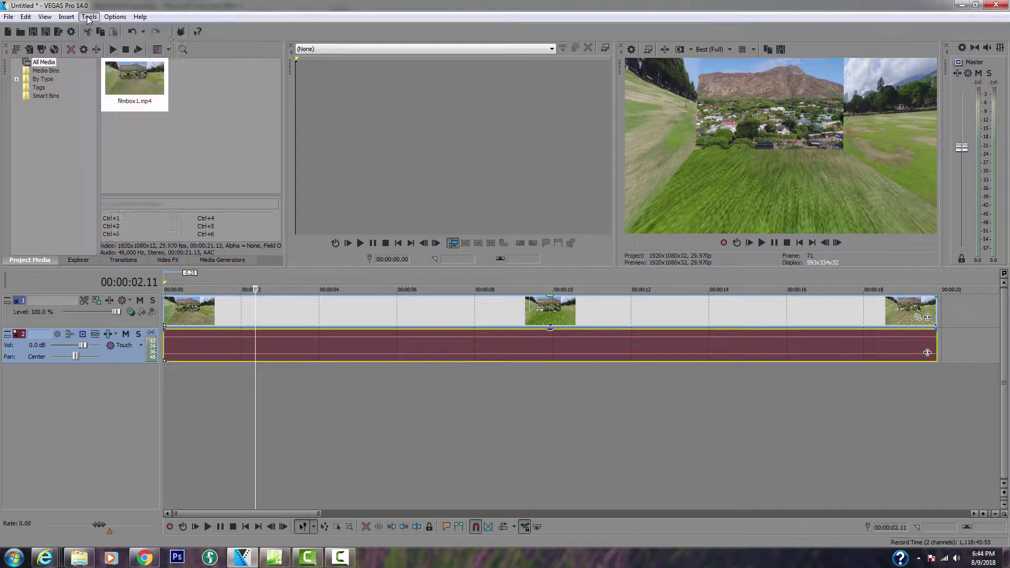
pyautogui.click(89, 16)
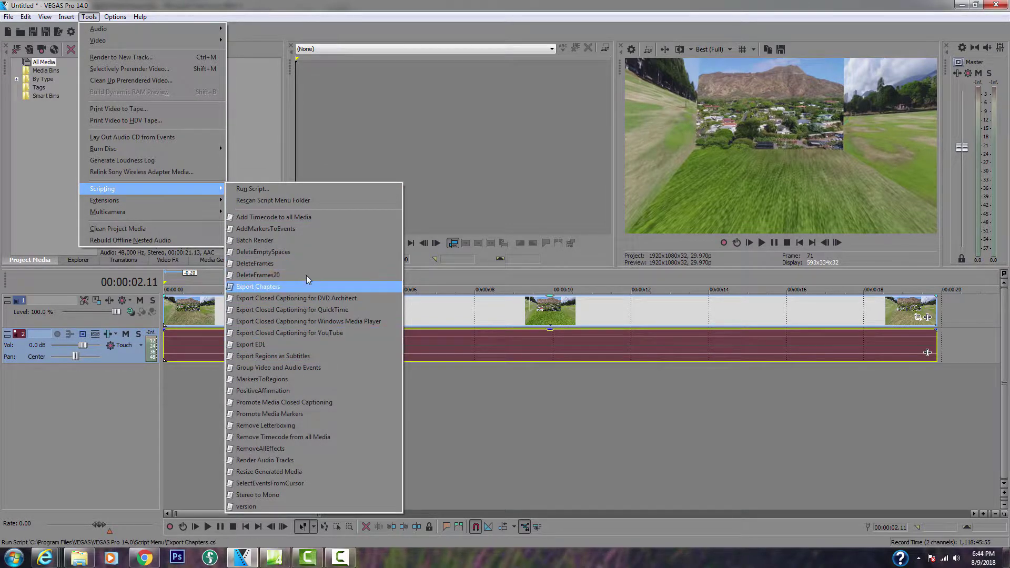
pyautogui.click(339, 448)
pyautogui.click(460, 419)
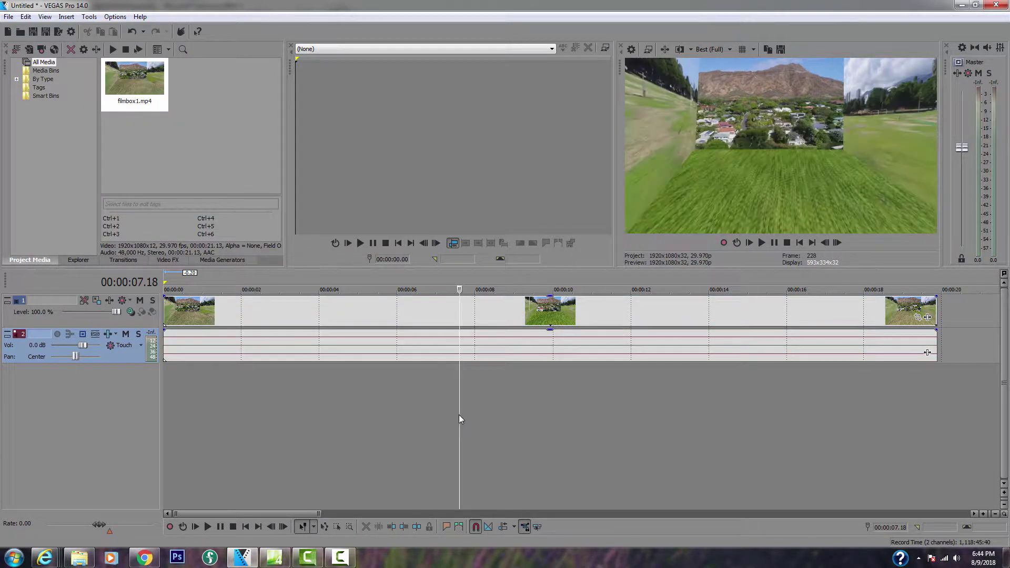
pyautogui.click(209, 395)
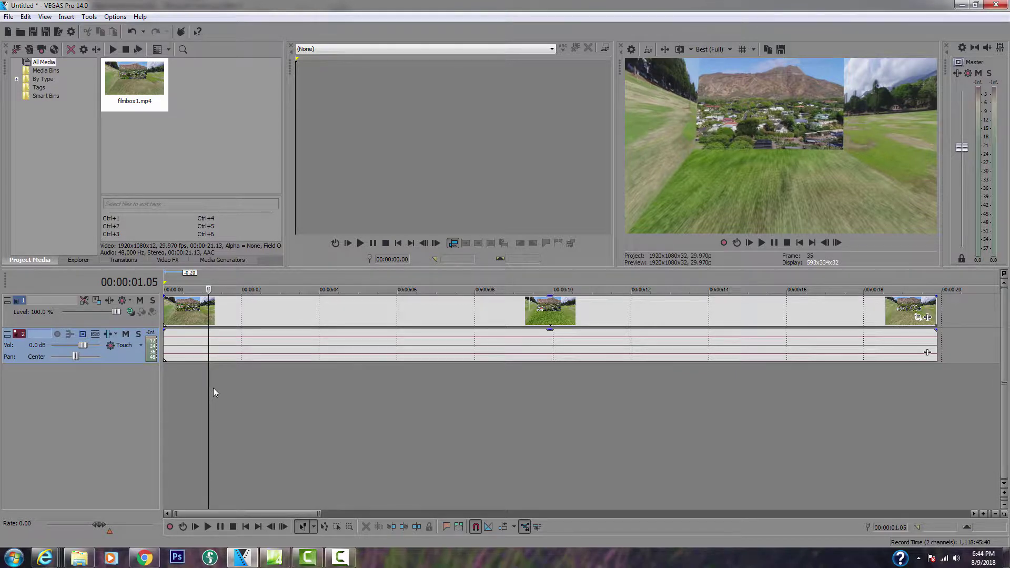
pyautogui.click(200, 383)
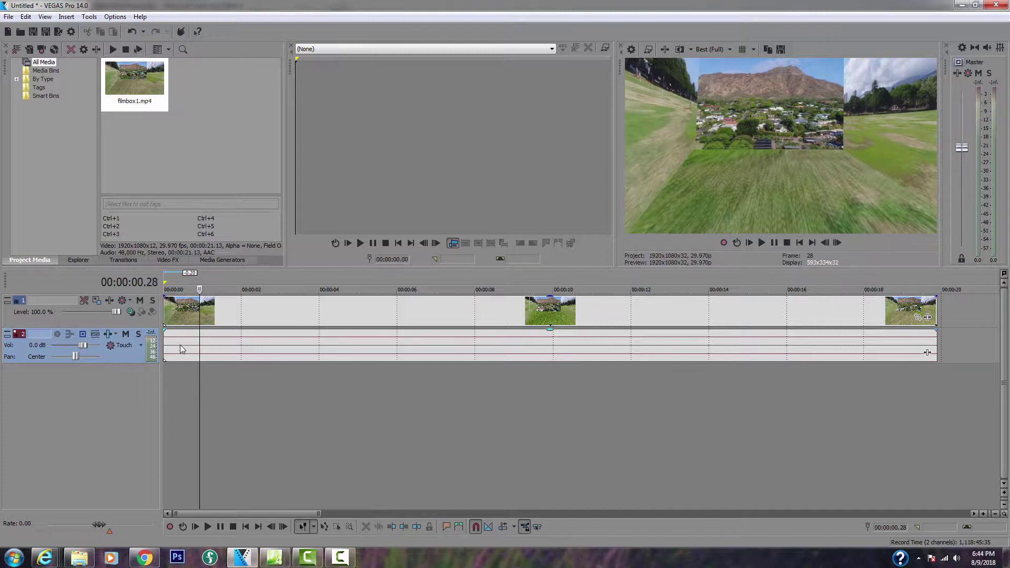
pyautogui.click(186, 370)
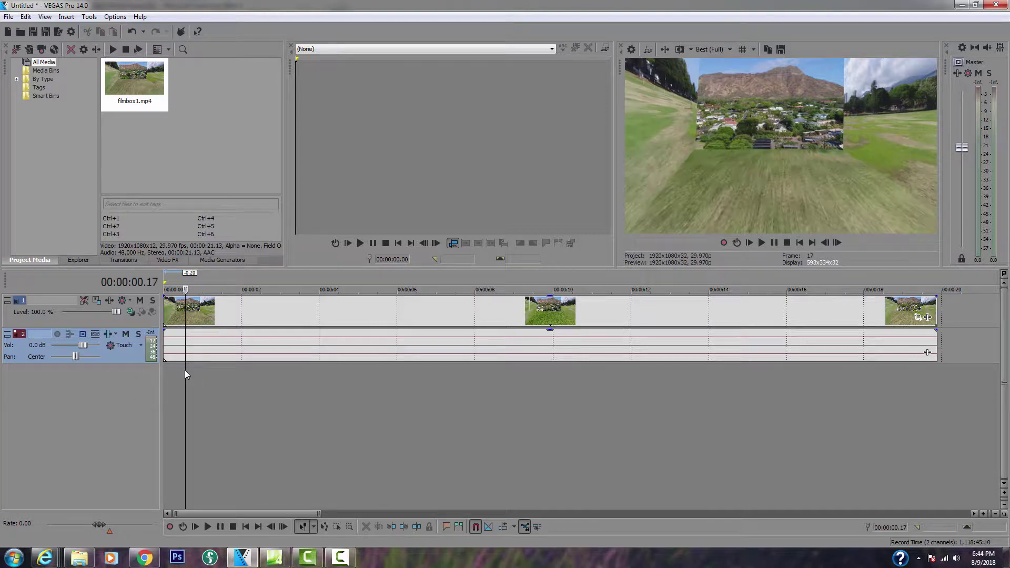
pyautogui.click(178, 377)
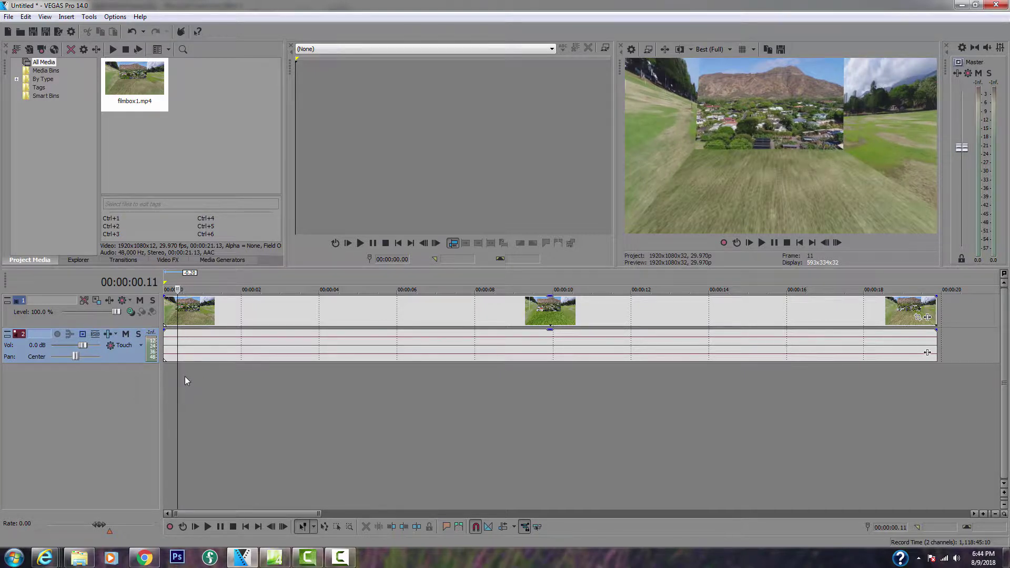
pyautogui.click(185, 377)
pyautogui.click(180, 381)
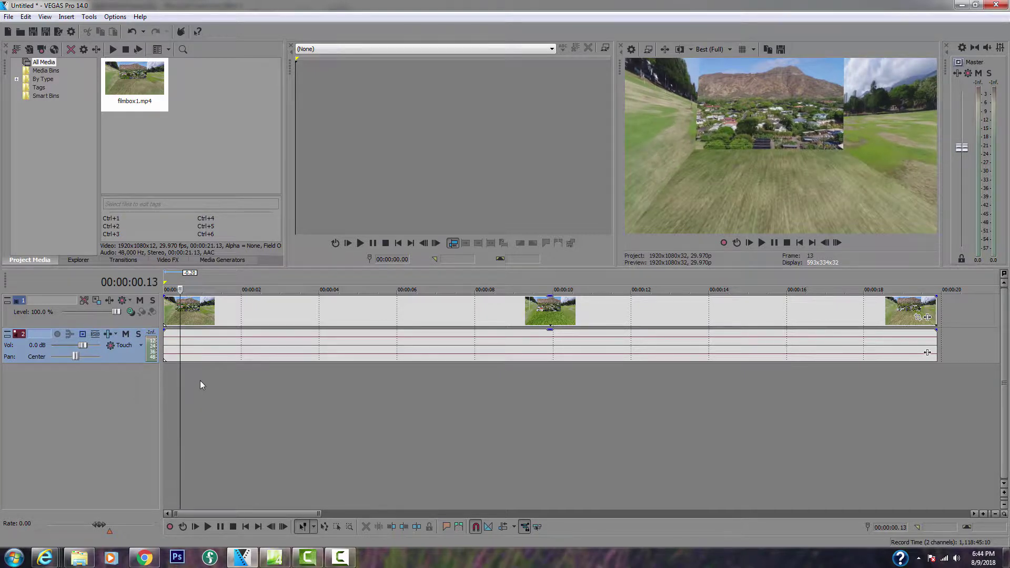
pyautogui.click(88, 17)
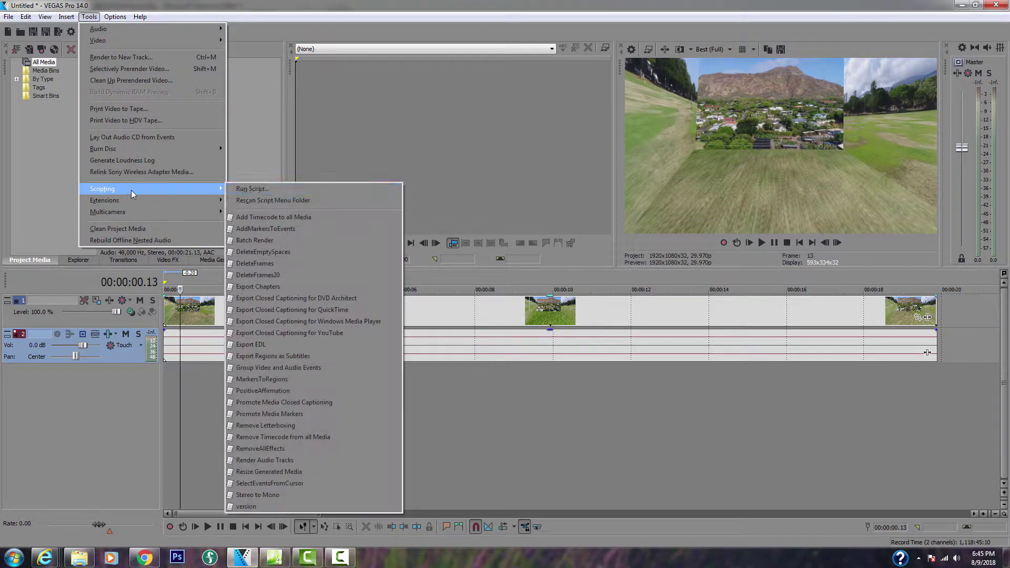
# Select the clip's video and audio events and run the DeleteFrames script on them.
pyautogui.moveTo(102, 188)
pyautogui.click(189, 389)
pyautogui.click(177, 376)
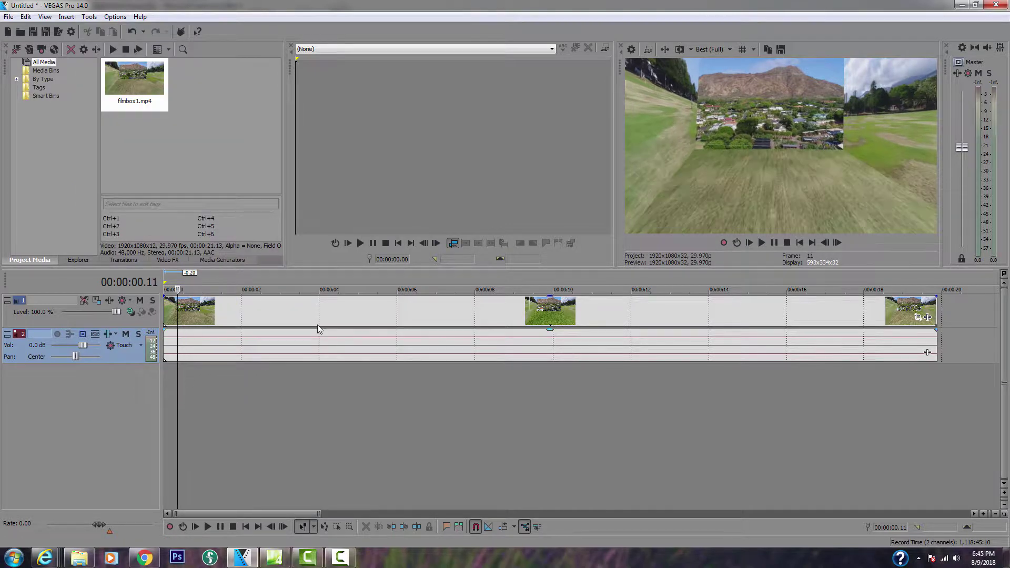
pyautogui.click(313, 314)
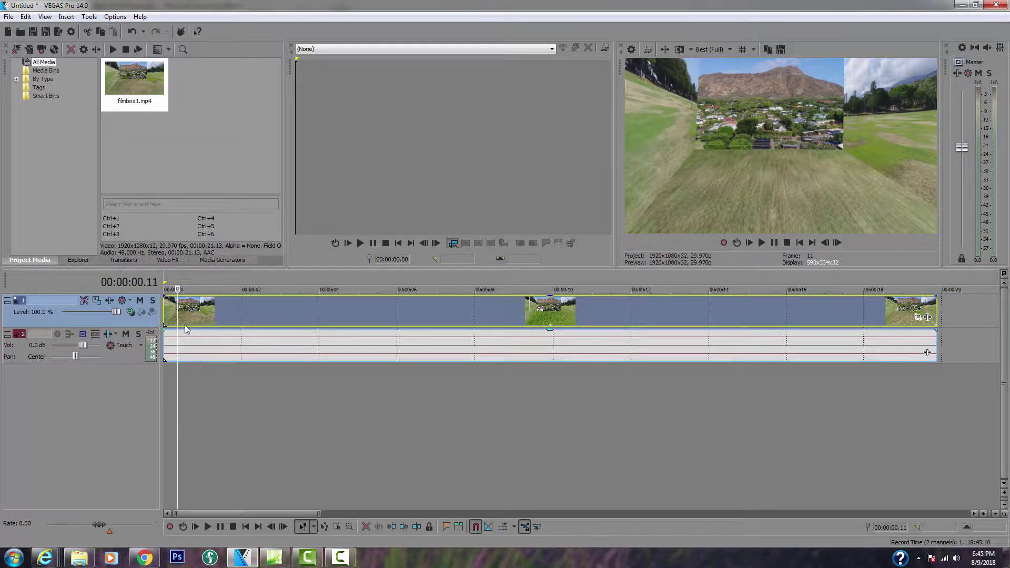
pyautogui.click(186, 350)
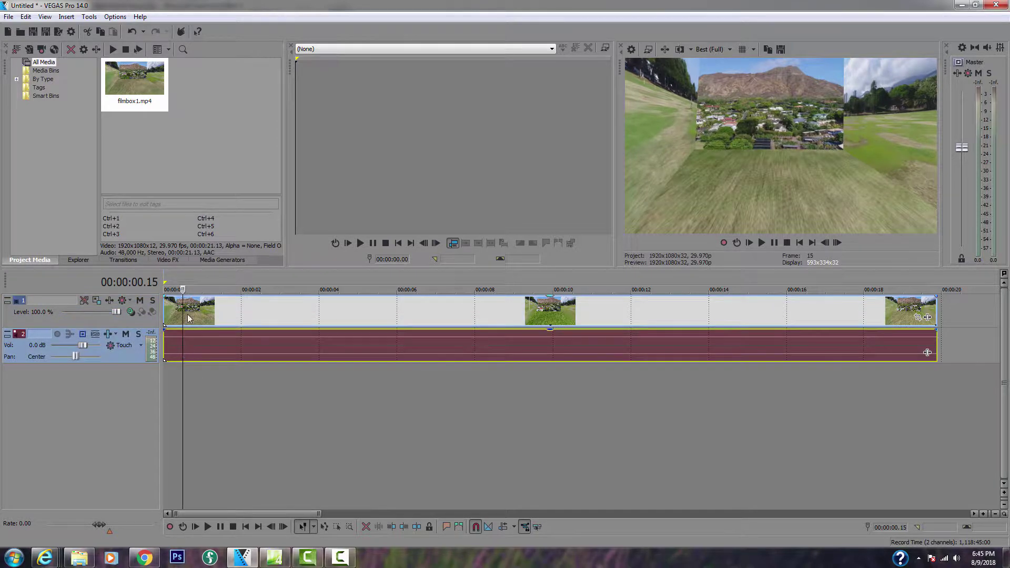
pyautogui.click(191, 389)
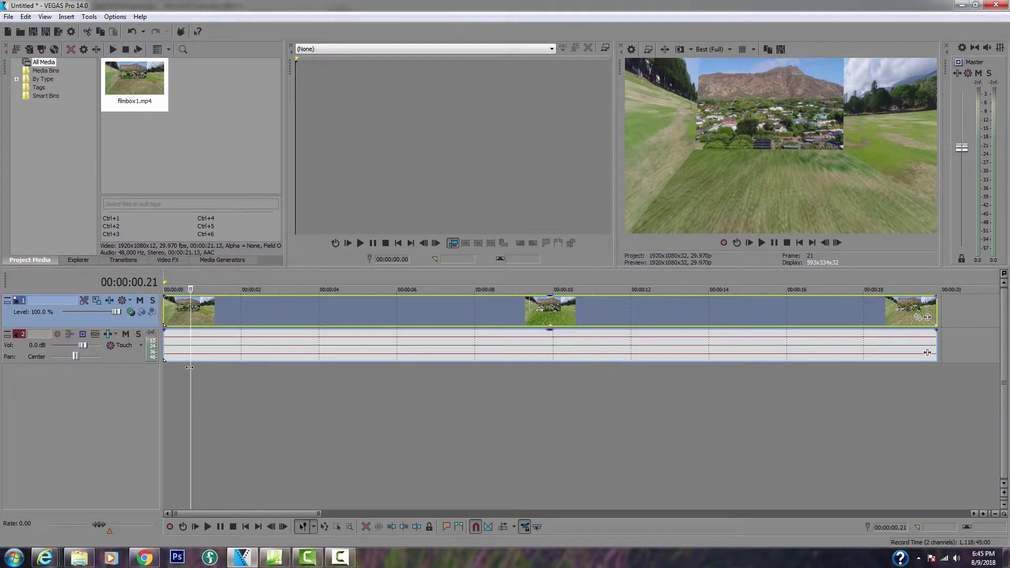
pyautogui.click(191, 350)
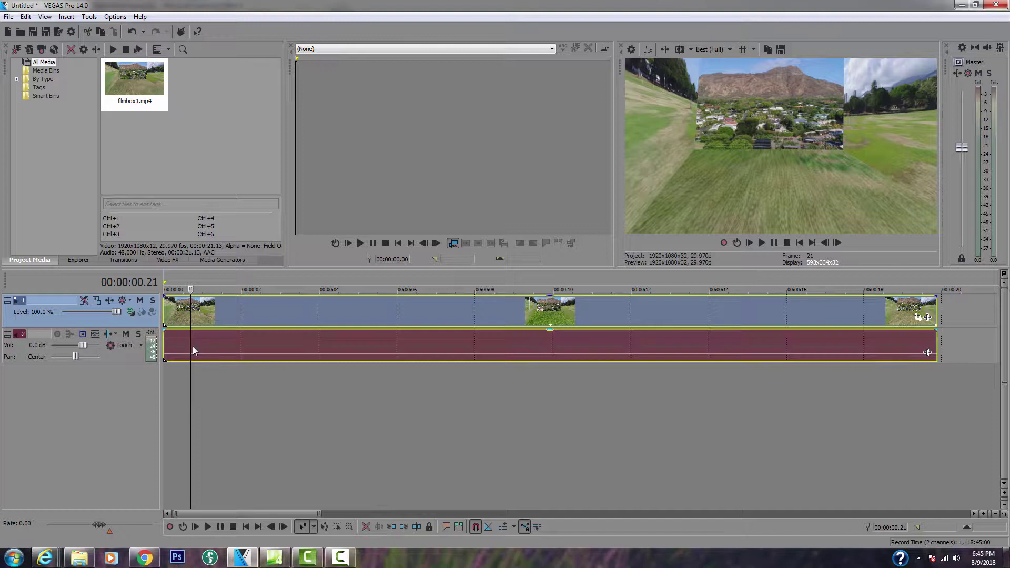
pyautogui.click(88, 17)
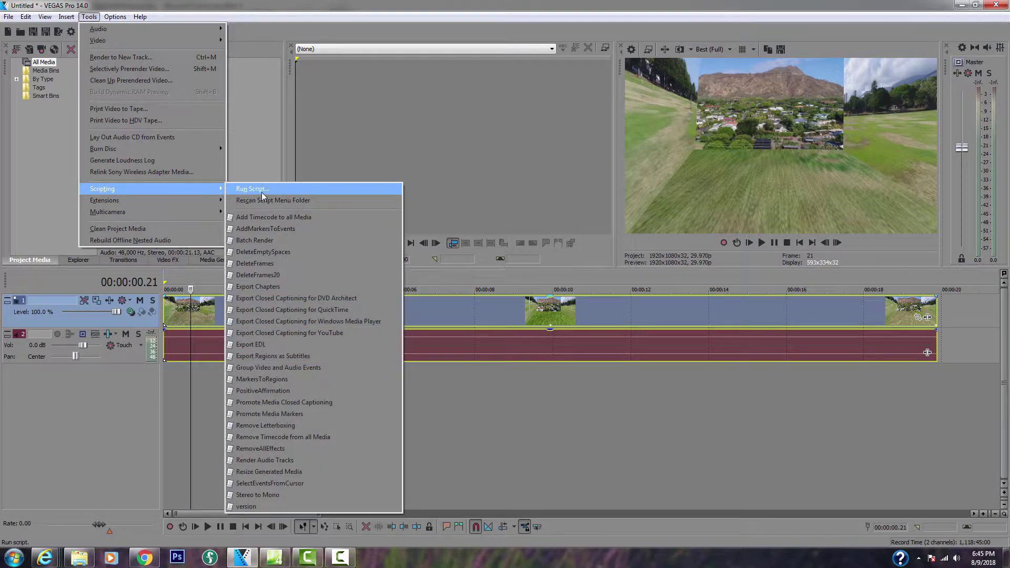
pyautogui.click(269, 265)
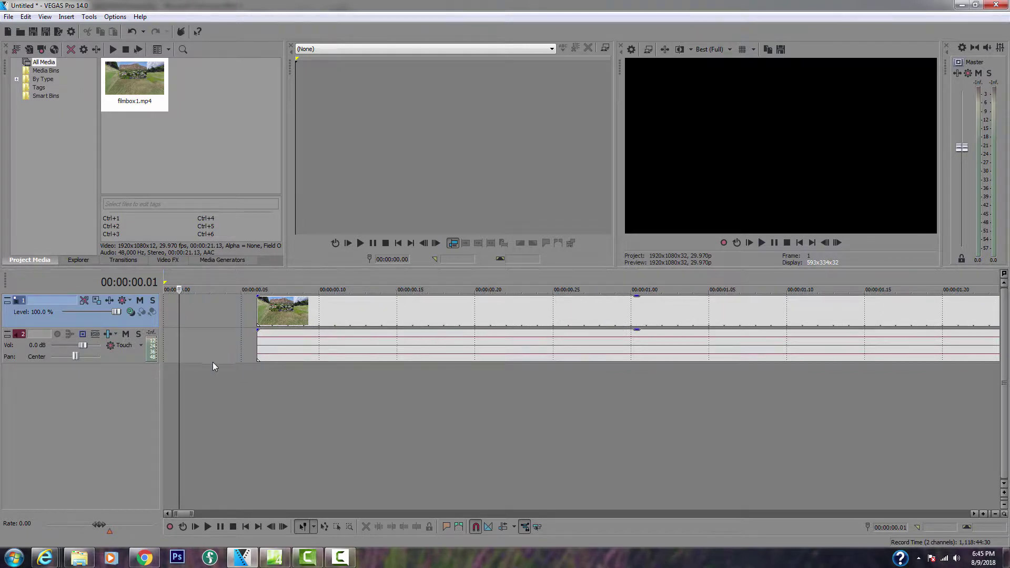
pyautogui.scroll(-2, 219, 361)
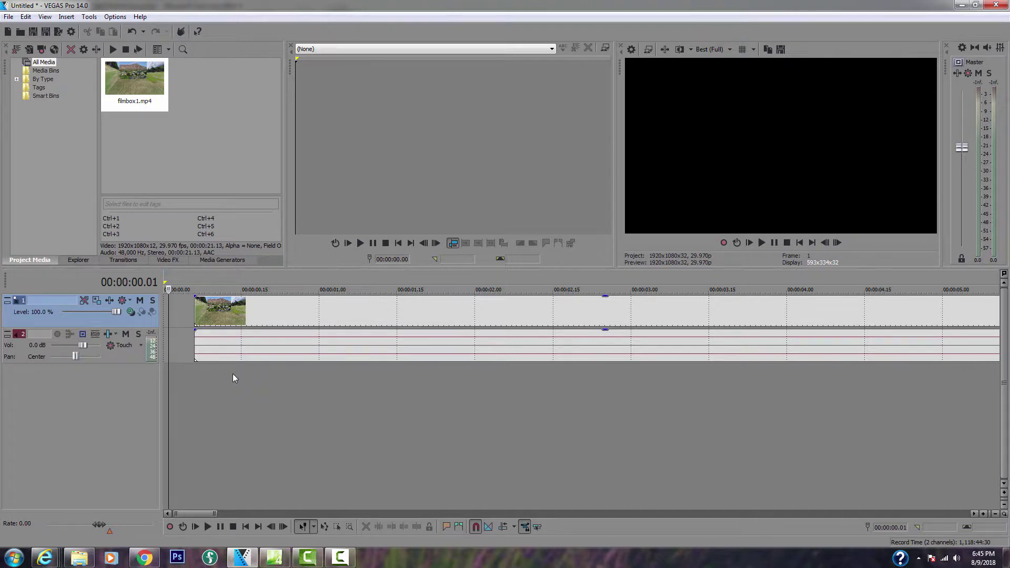
# Switch to the VEGAS Pro scripting search results and open the Scripting FAQs & Resources post.
pyautogui.click(44, 558)
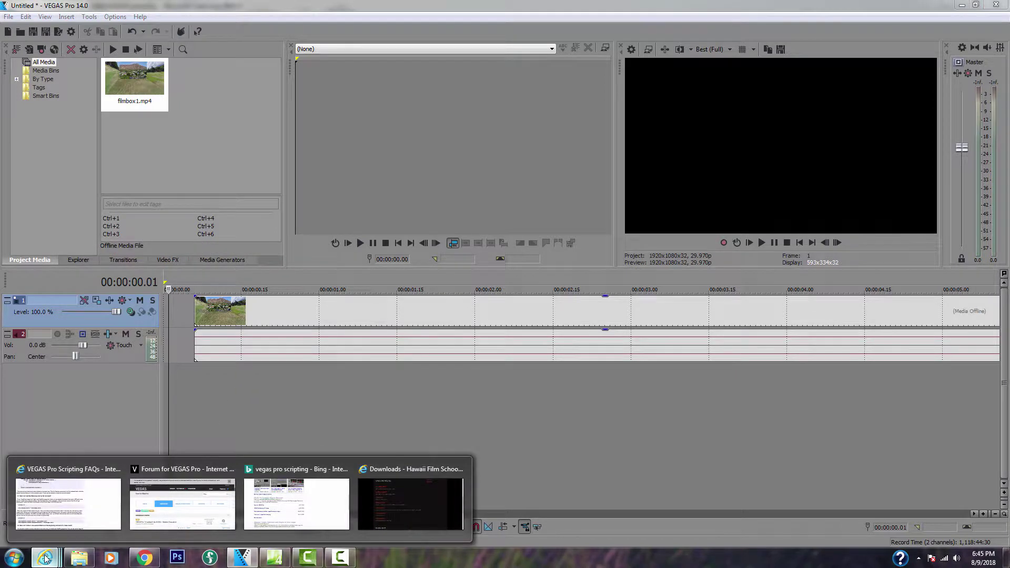
pyautogui.click(296, 503)
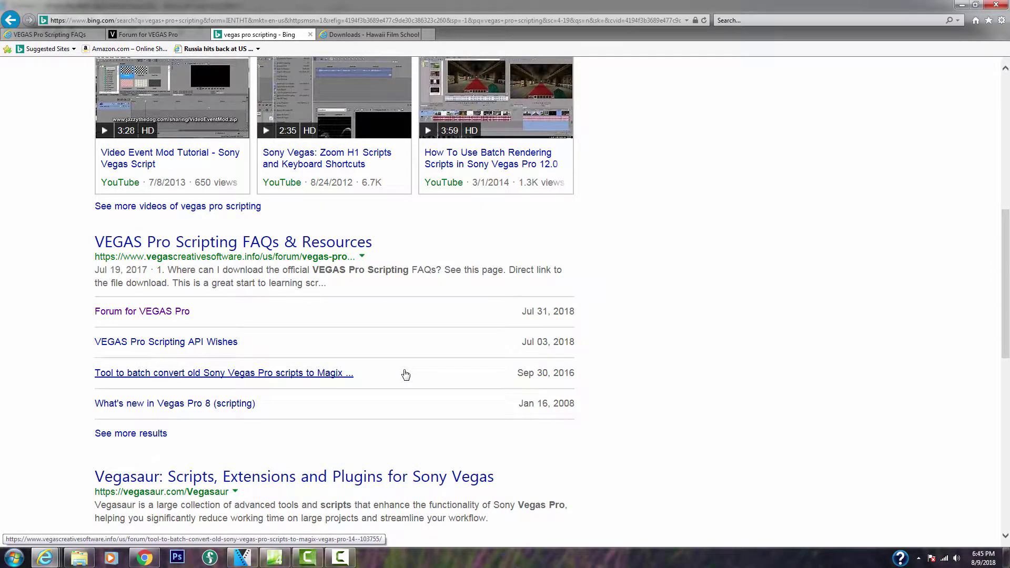
pyautogui.scroll(2, 404, 374)
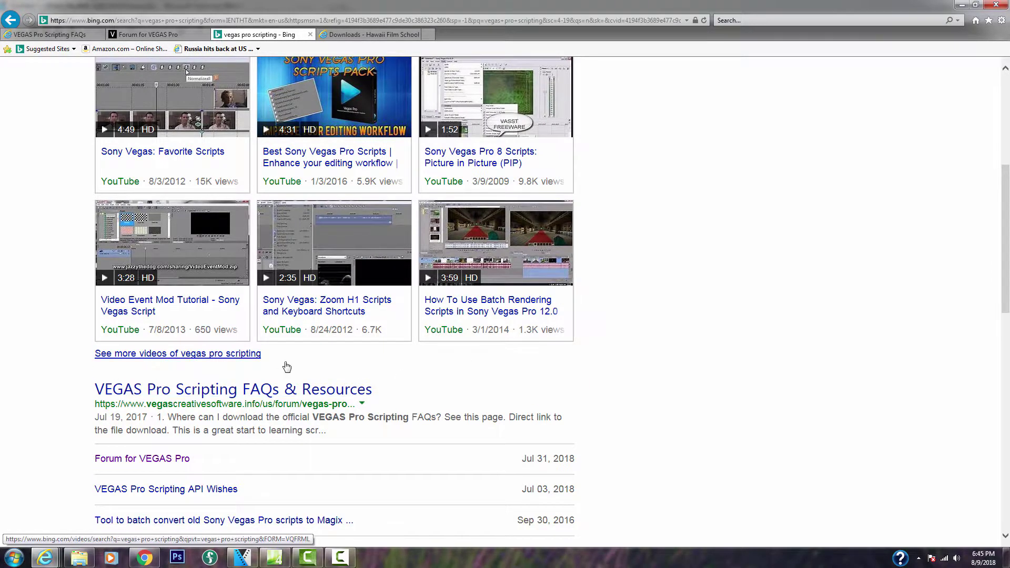
pyautogui.scroll(2, 287, 367)
pyautogui.scroll(-2, 268, 364)
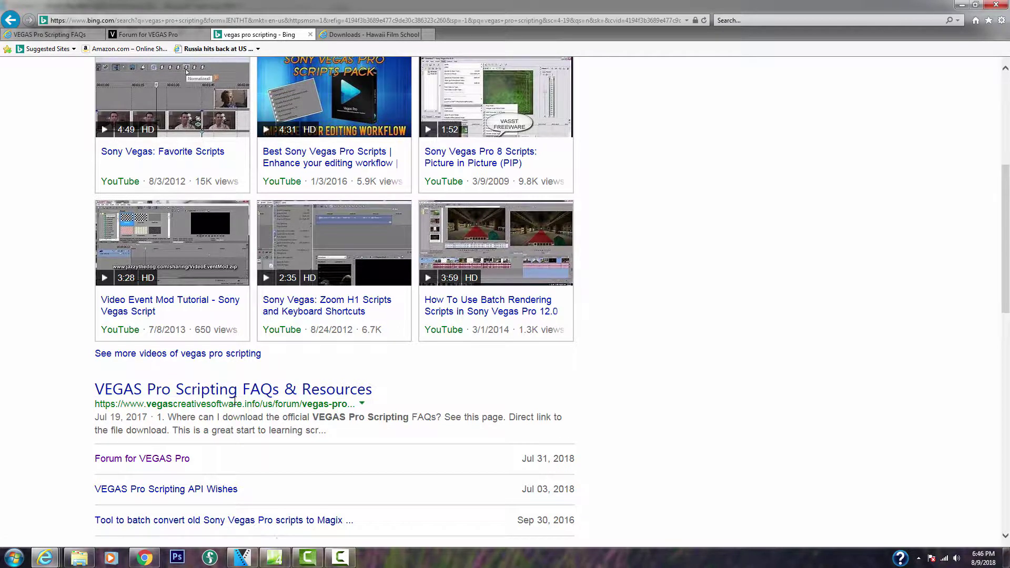
pyautogui.click(267, 391)
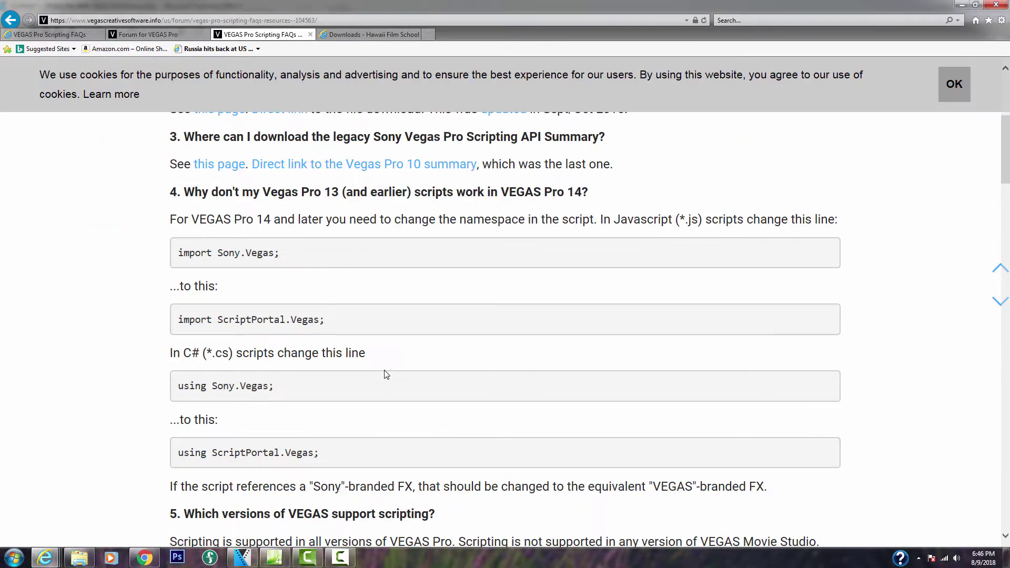
pyautogui.scroll(-2, 386, 374)
pyautogui.scroll(-2, 386, 374)
pyautogui.scroll(-2, 385, 373)
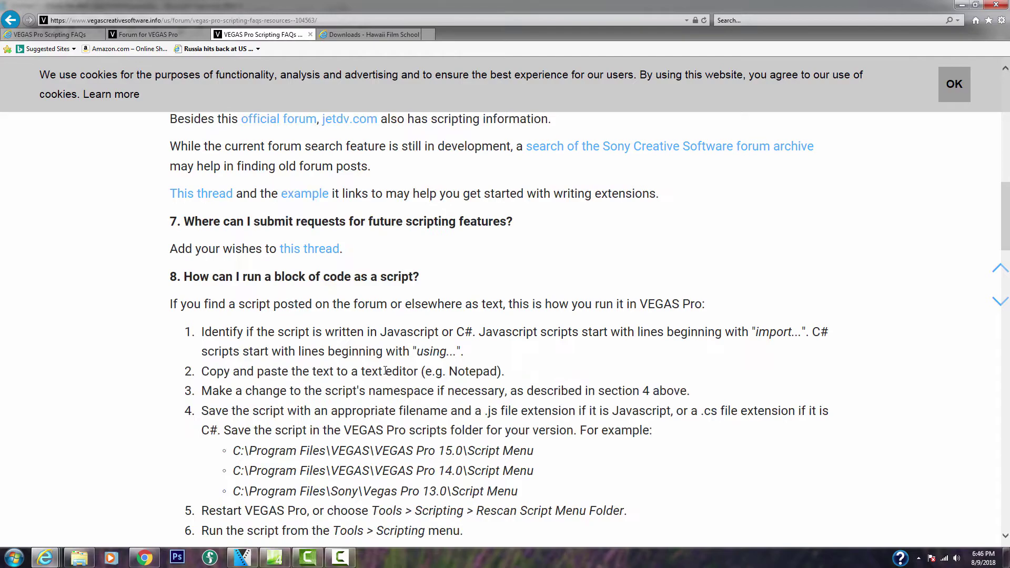
pyautogui.scroll(-1, 385, 374)
pyautogui.scroll(-4, 386, 374)
pyautogui.scroll(-3, 386, 374)
pyautogui.scroll(-1, 386, 374)
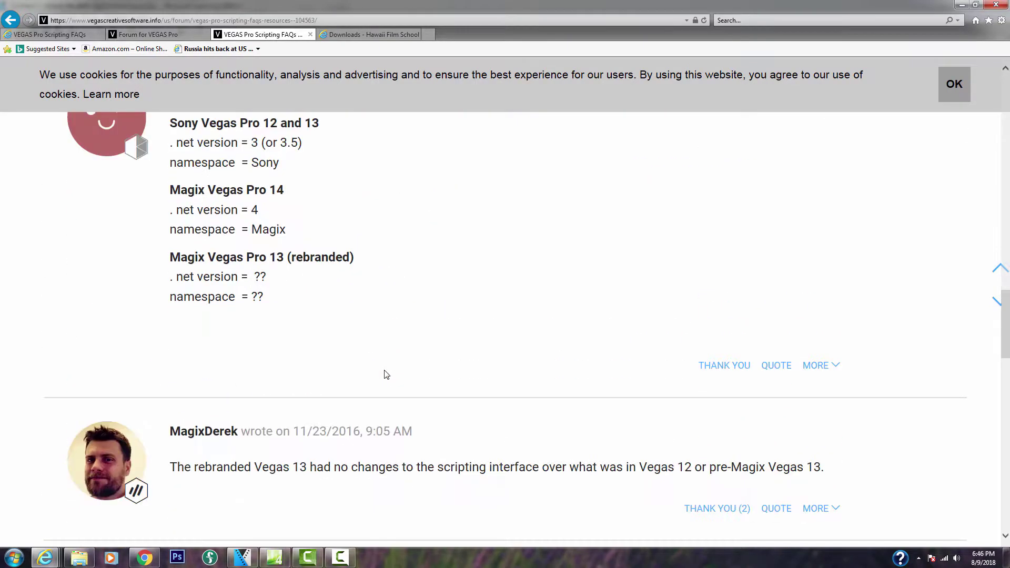
pyautogui.scroll(-4, 385, 373)
pyautogui.scroll(-4, 384, 373)
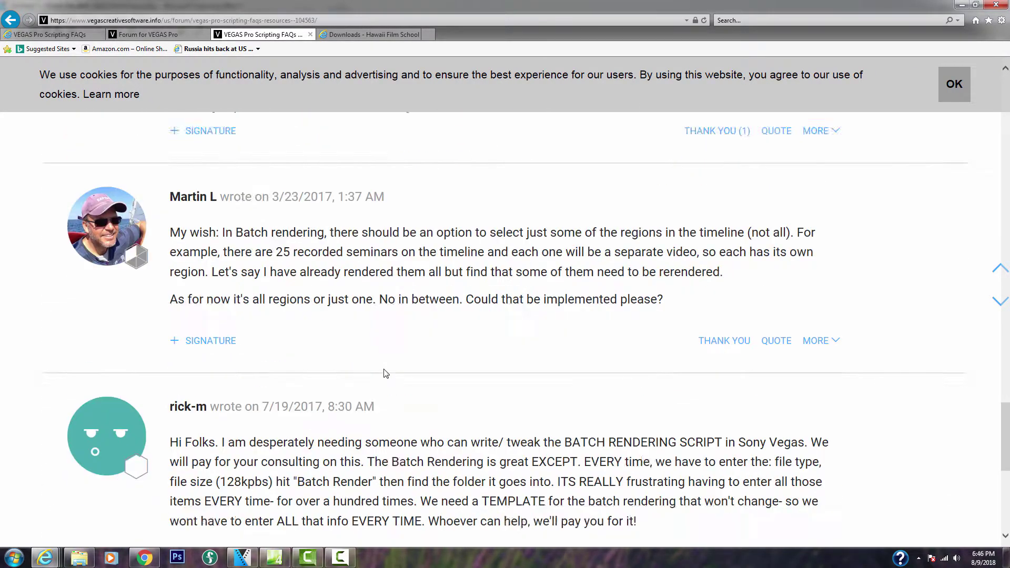
pyautogui.scroll(-3, 385, 373)
pyautogui.scroll(2, 385, 373)
pyautogui.scroll(3, 385, 373)
pyautogui.scroll(3, 384, 370)
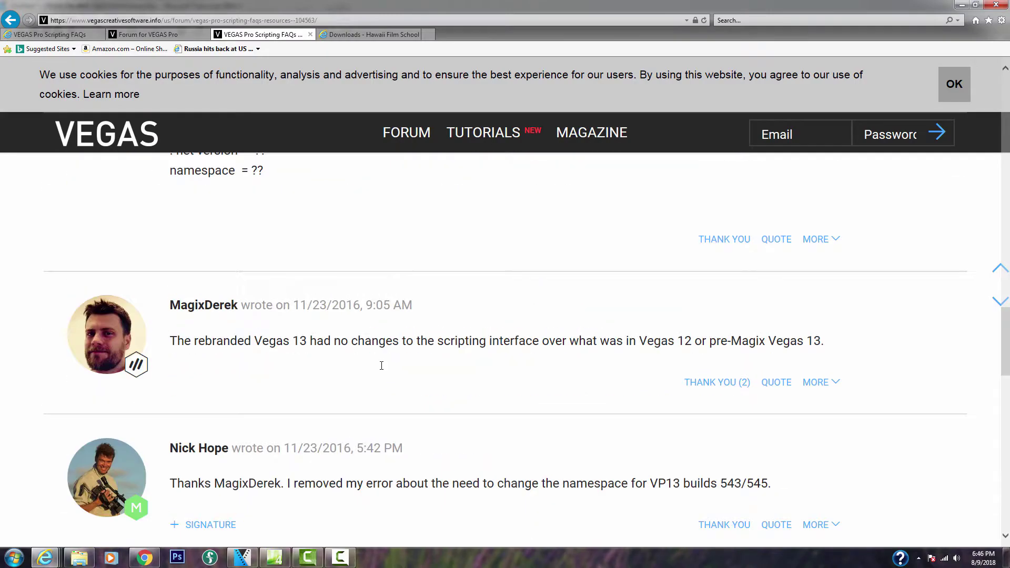
pyautogui.scroll(2, 382, 367)
pyautogui.scroll(4, 381, 366)
pyautogui.scroll(3, 382, 364)
pyautogui.scroll(4, 380, 366)
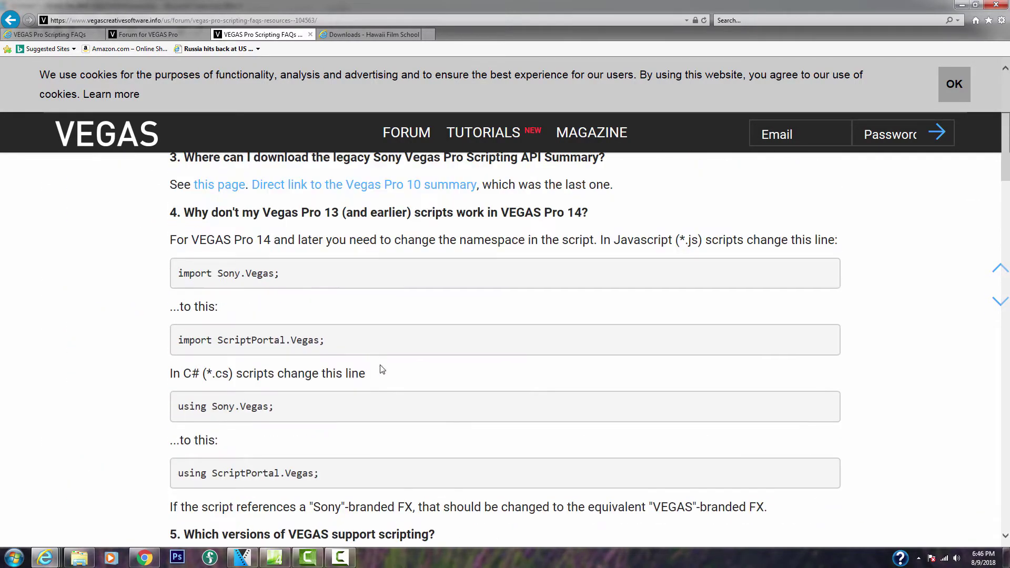
pyautogui.scroll(3, 380, 367)
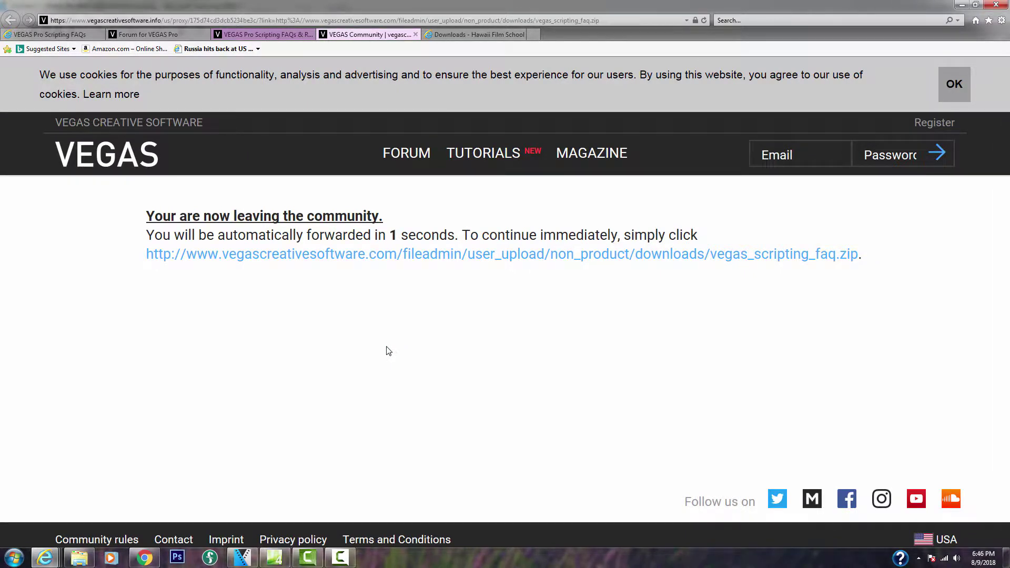
# Switch to the 'Downloads - Hawaii Film School' tab listing Scripts for VEGAS Pro.
pyautogui.click(466, 37)
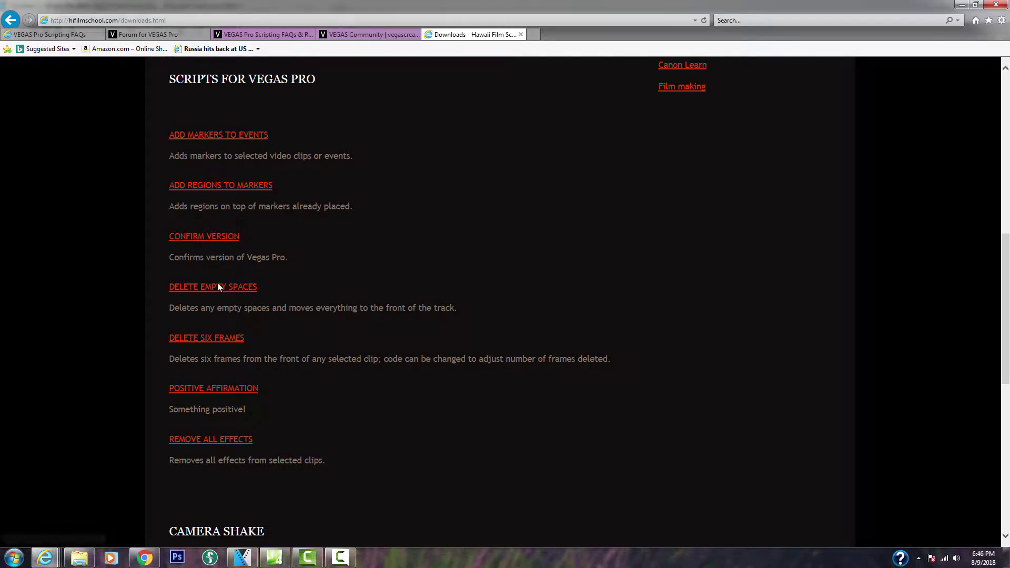
# In DeleteFrames20.js, change line 8's ChopDist timecode from 00:00:00:20 to 00:00:00:15.
pyautogui.click(281, 558)
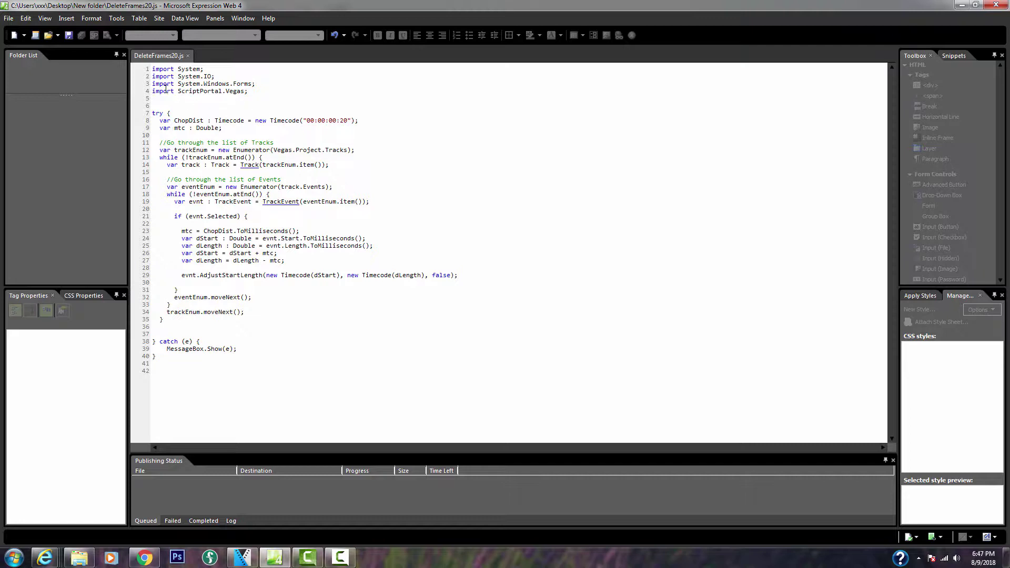
pyautogui.moveTo(153, 91); pyautogui.dragTo(250, 90)
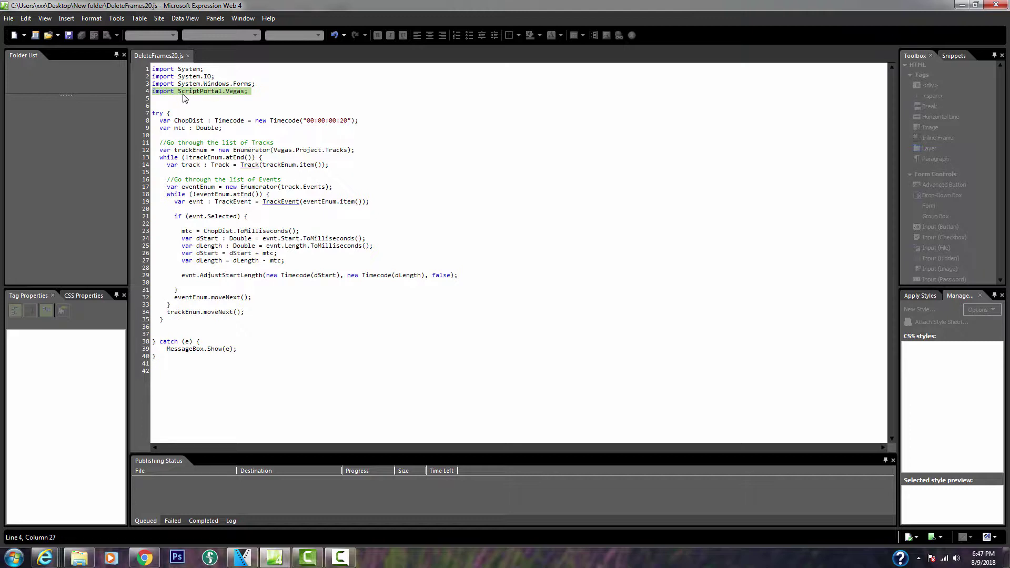
pyautogui.click(323, 137)
pyautogui.click(340, 120)
pyautogui.press('Delete')
pyautogui.write('15')
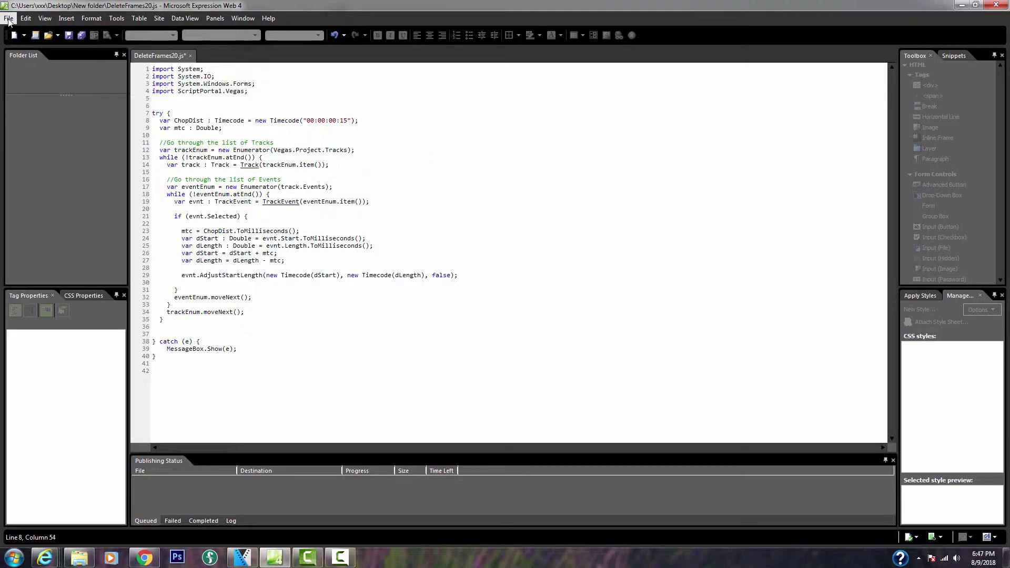
# Save As with the file name changed from DeleteFrames20 to DeleteFrames15.
pyautogui.click(11, 18)
pyautogui.click(42, 97)
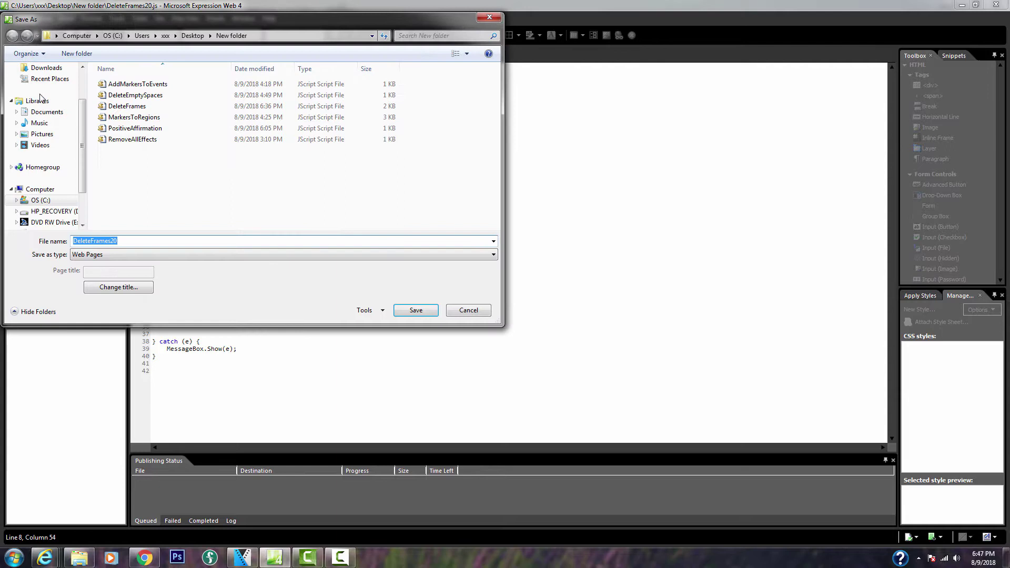
pyautogui.click(121, 241)
pyautogui.press('BackSpace')
pyautogui.press('BackSpace')
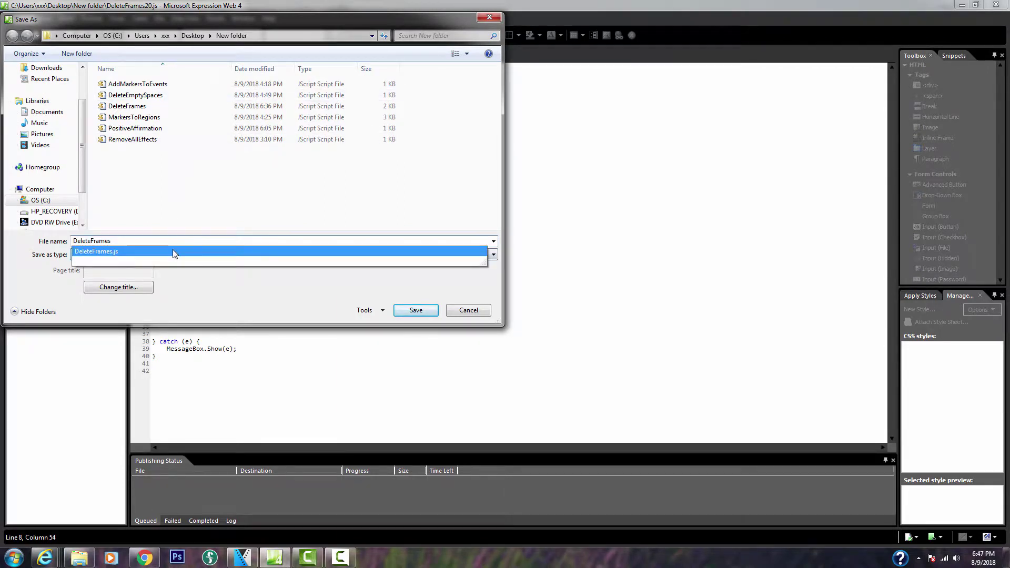
pyautogui.write('15')
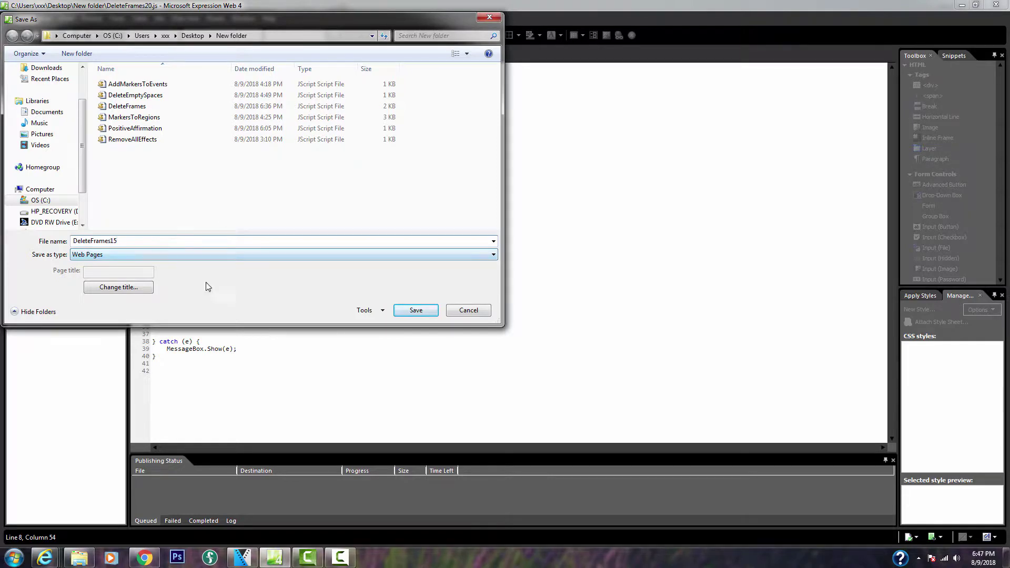
pyautogui.click(406, 314)
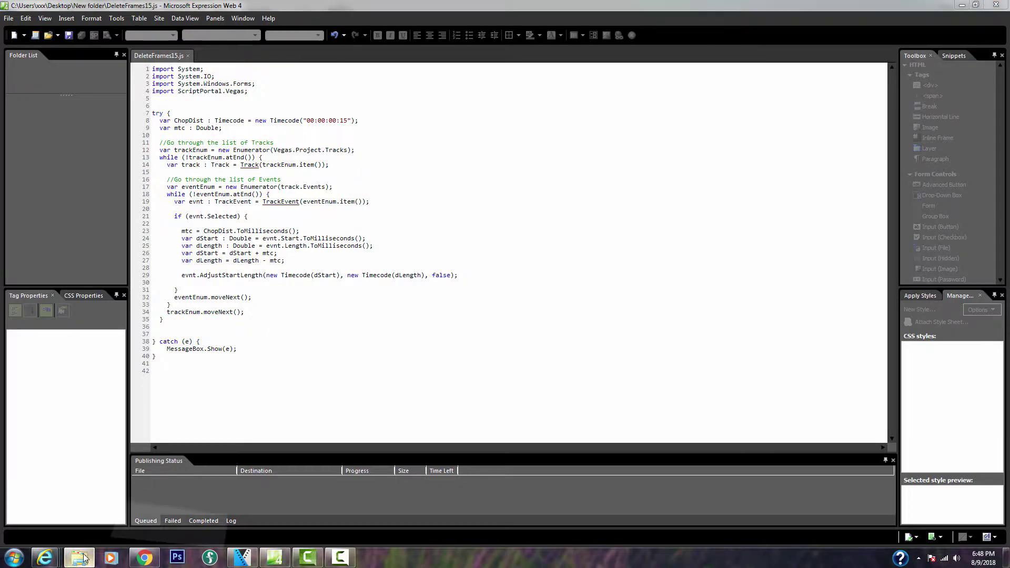
# Expand Program Files > VEGAS > VEGAS Pro 14.0 and open New folder on the Desktop.
pyautogui.click(152, 509)
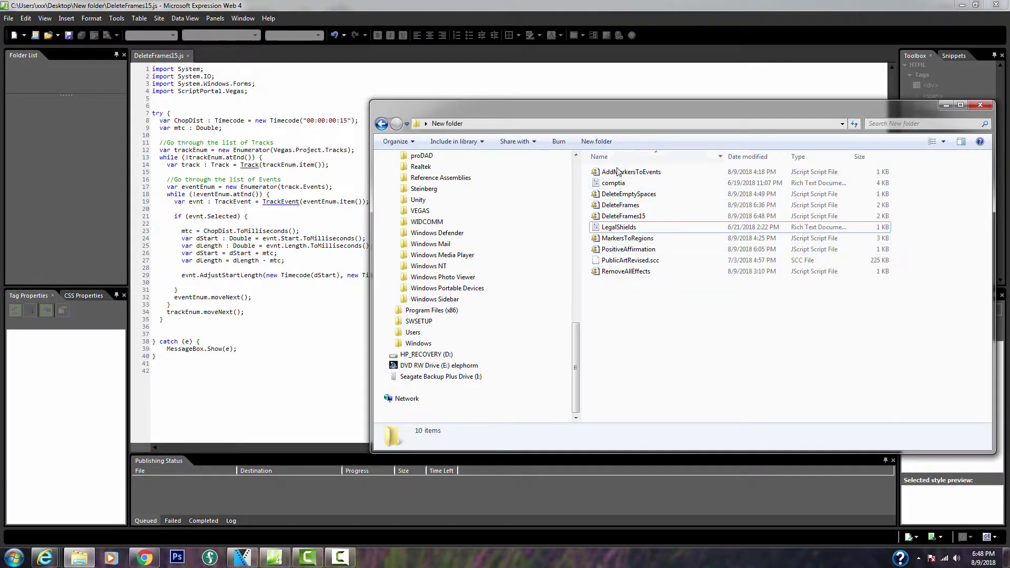
pyautogui.moveTo(576, 355)
pyautogui.mouseDown()
pyautogui.moveTo(573, 311)
pyautogui.moveTo(573, 320)
pyautogui.mouseUp()
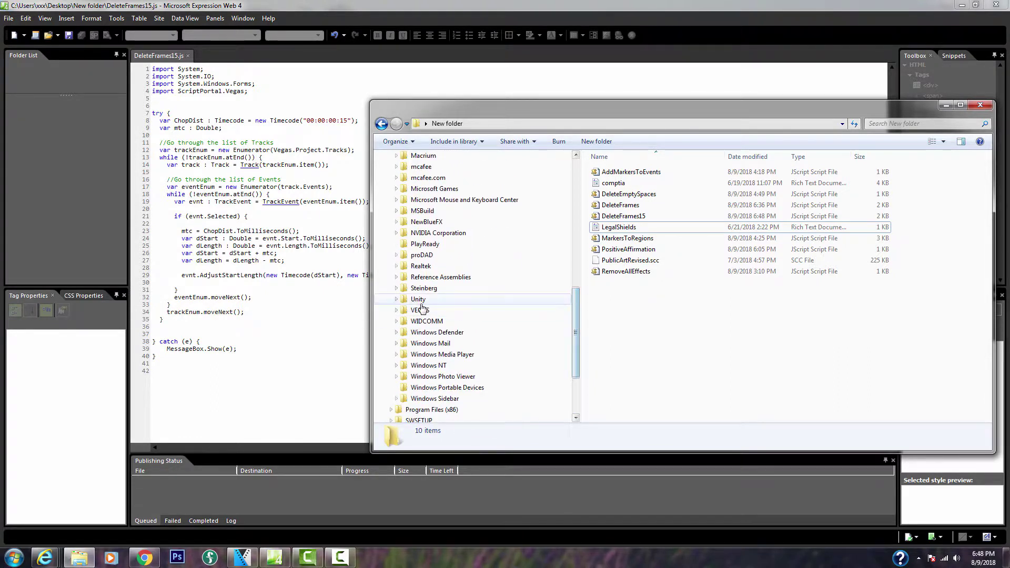
pyautogui.click(398, 312)
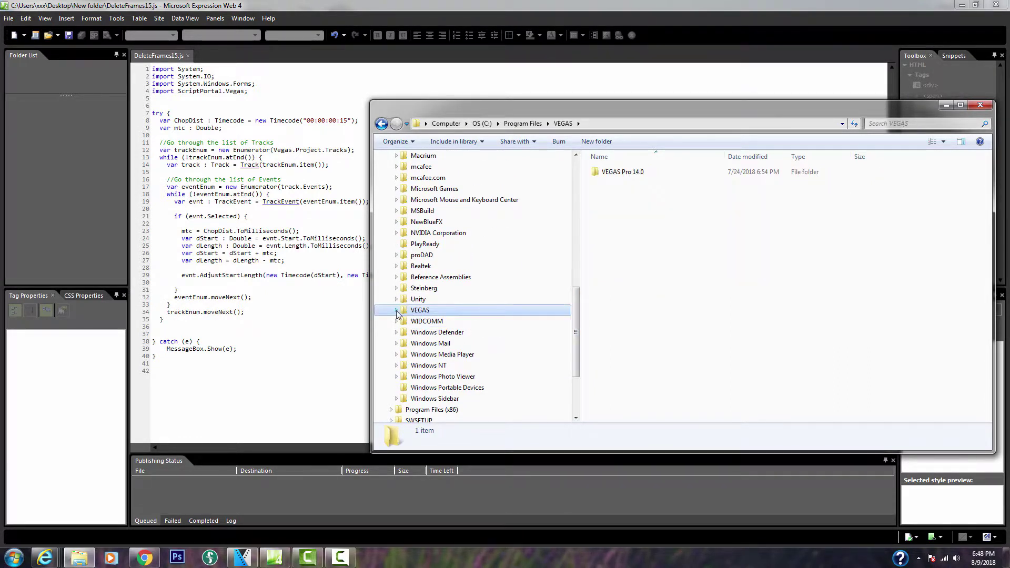
pyautogui.click(403, 321)
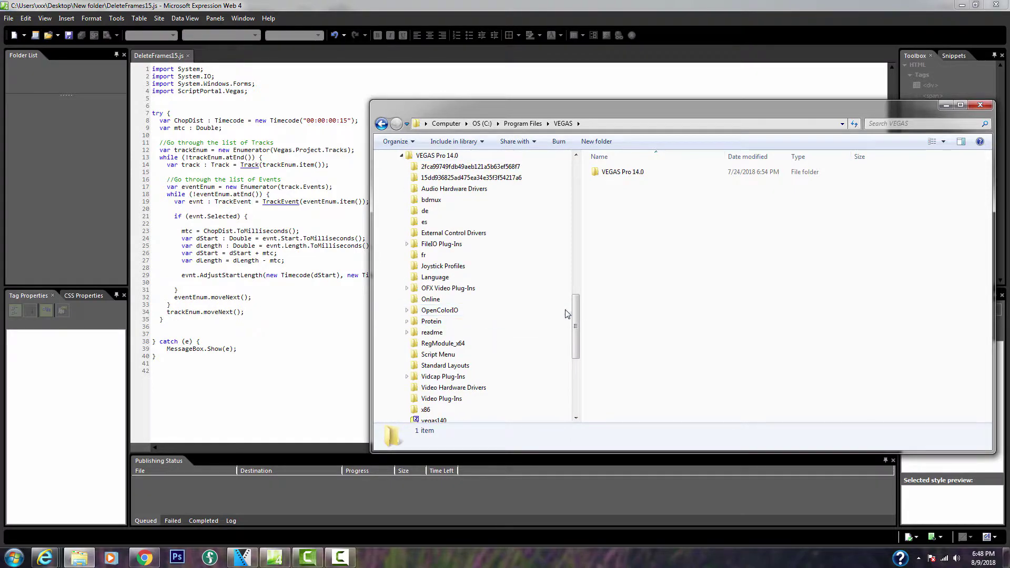
pyautogui.moveTo(571, 313)
pyautogui.mouseDown()
pyautogui.moveTo(573, 328)
pyautogui.moveTo(576, 197)
pyautogui.mouseUp()
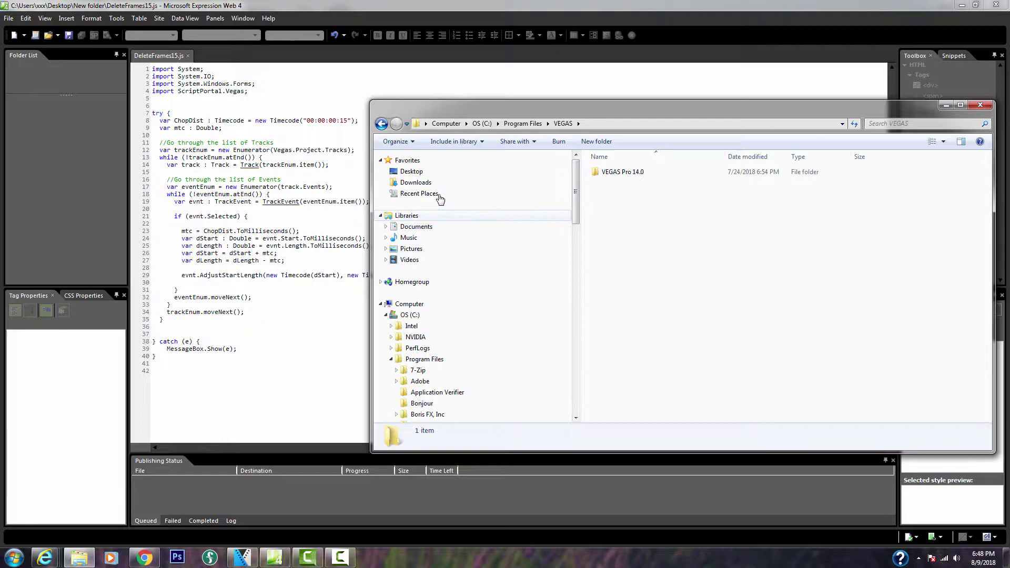
pyautogui.click(416, 172)
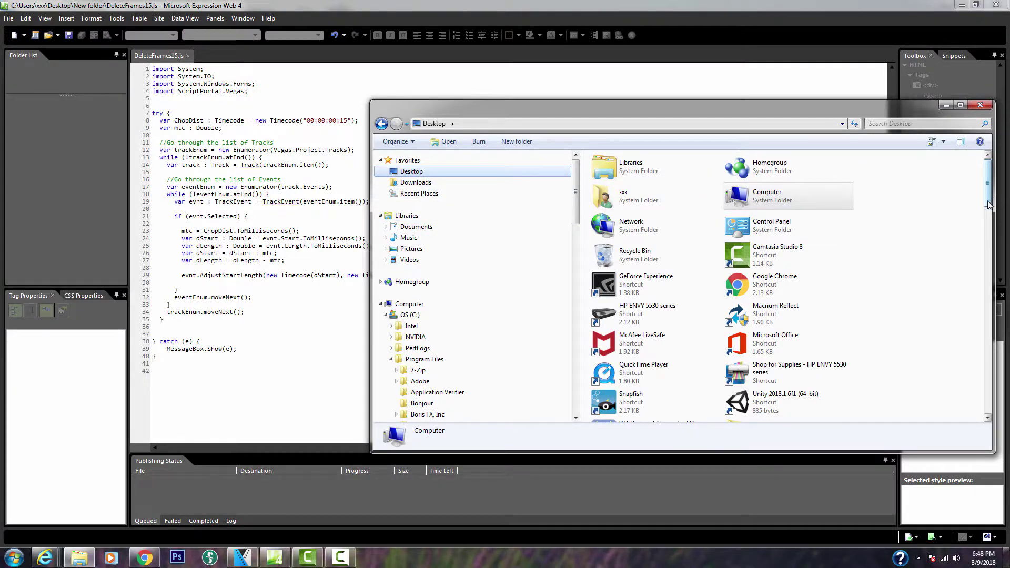
pyautogui.moveTo(988, 197); pyautogui.dragTo(990, 243)
pyautogui.doubleClick(639, 190)
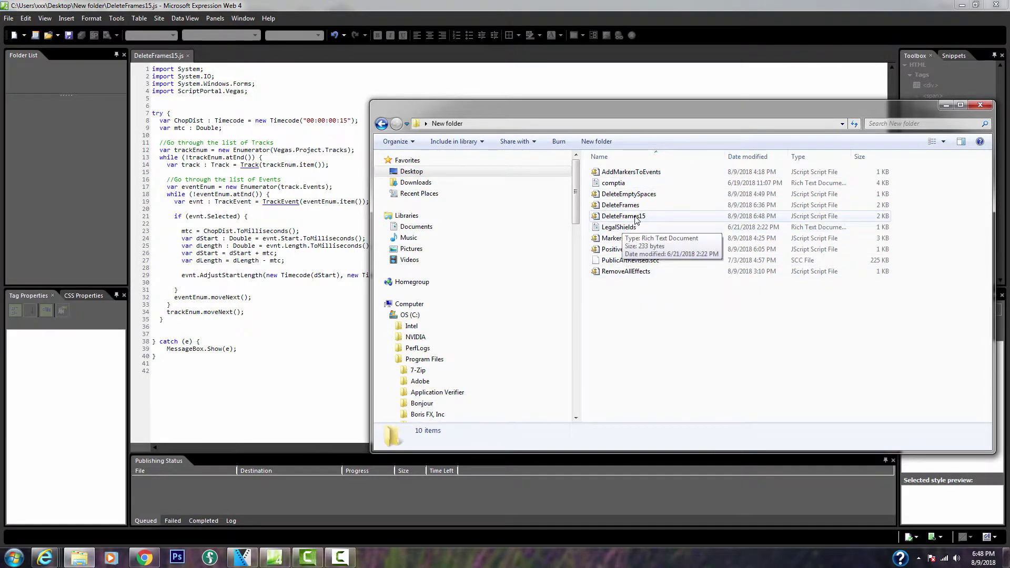
pyautogui.moveTo(577, 202); pyautogui.dragTo(578, 351)
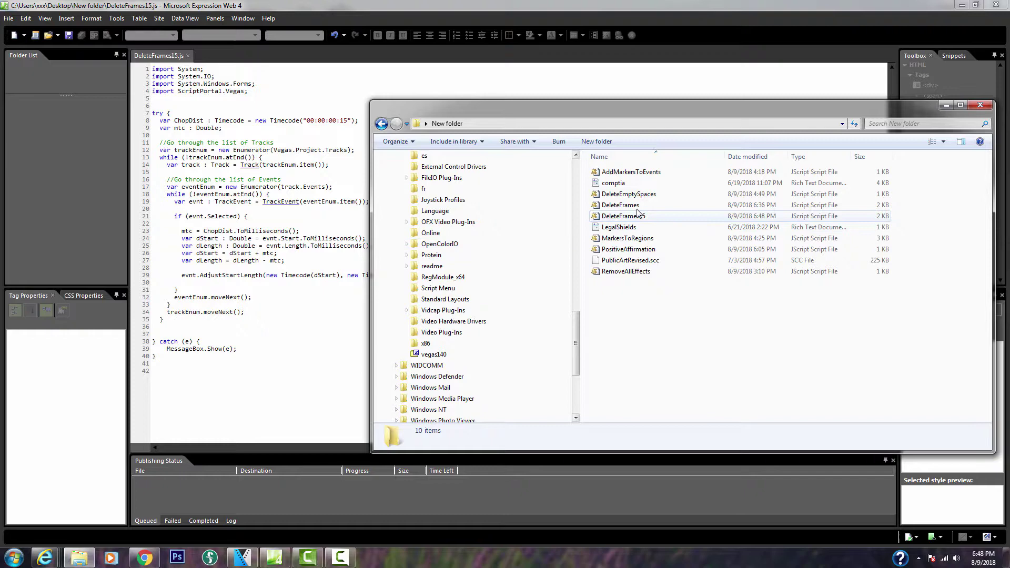
# Drag DeleteFrames15 onto Script Menu, approve the admin prompt, and open Script Menu.
pyautogui.click(624, 218)
pyautogui.moveTo(626, 222); pyautogui.dragTo(492, 293)
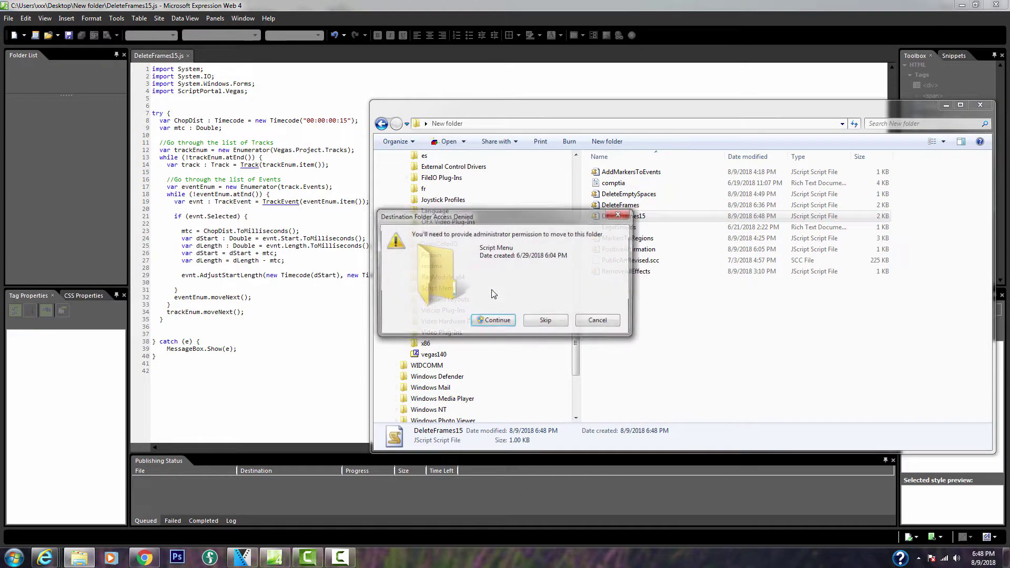
pyautogui.click(496, 324)
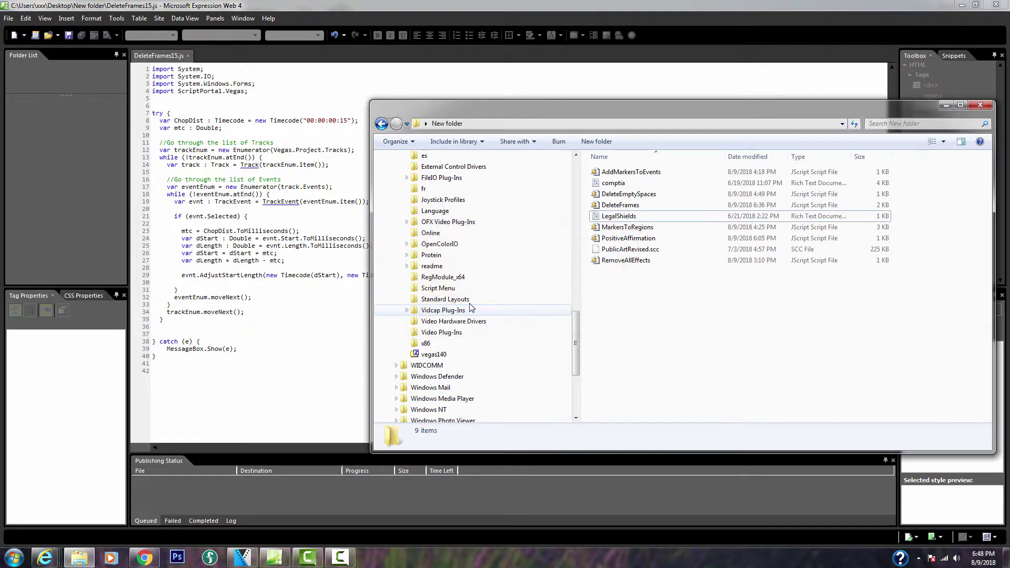
pyautogui.click(433, 289)
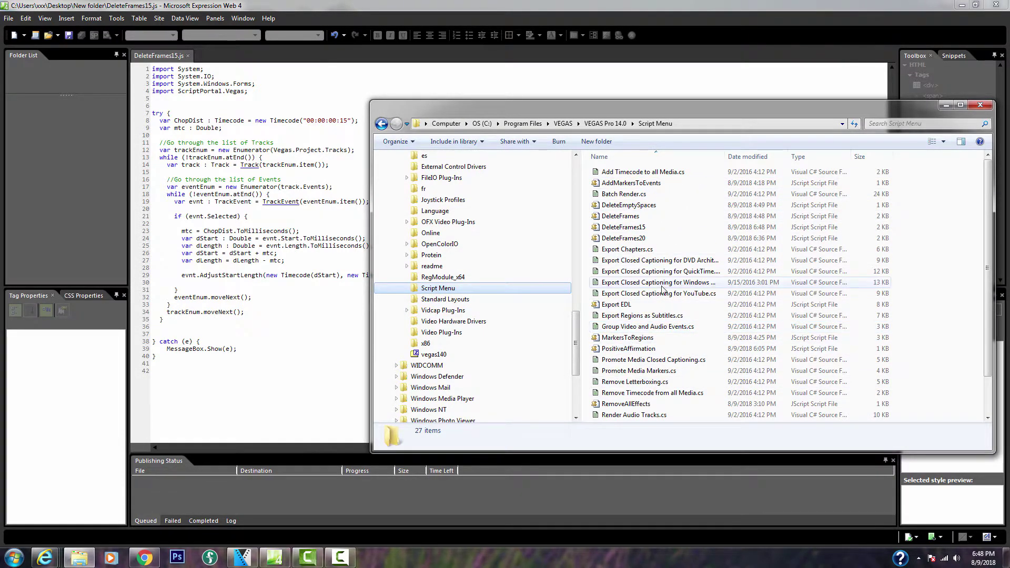
# Rescan the Script Menu folder in VEGAS Pro, then run DeleteFrames15 on the clip.
pyautogui.click(242, 558)
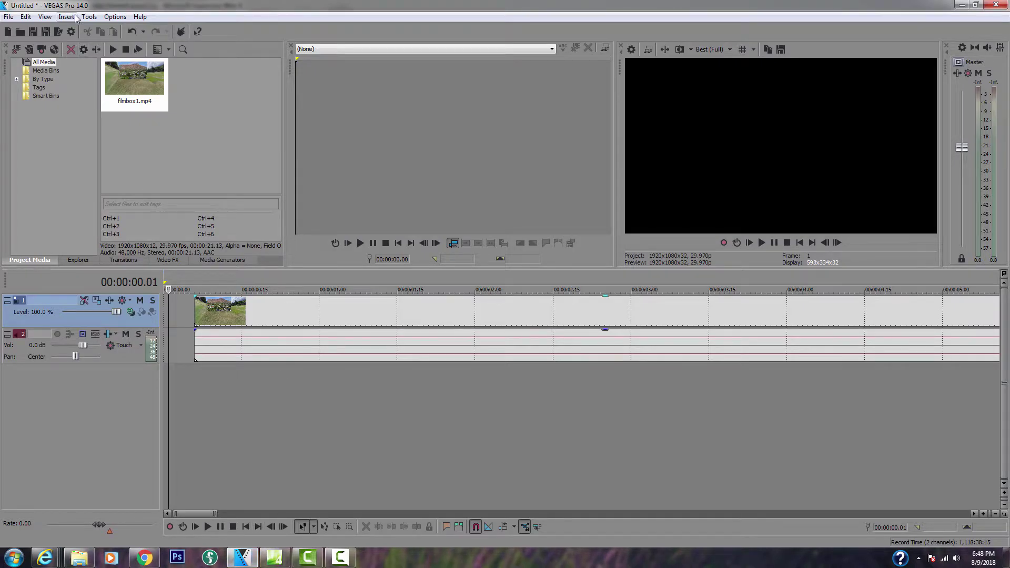
pyautogui.click(90, 18)
pyautogui.moveTo(103, 189)
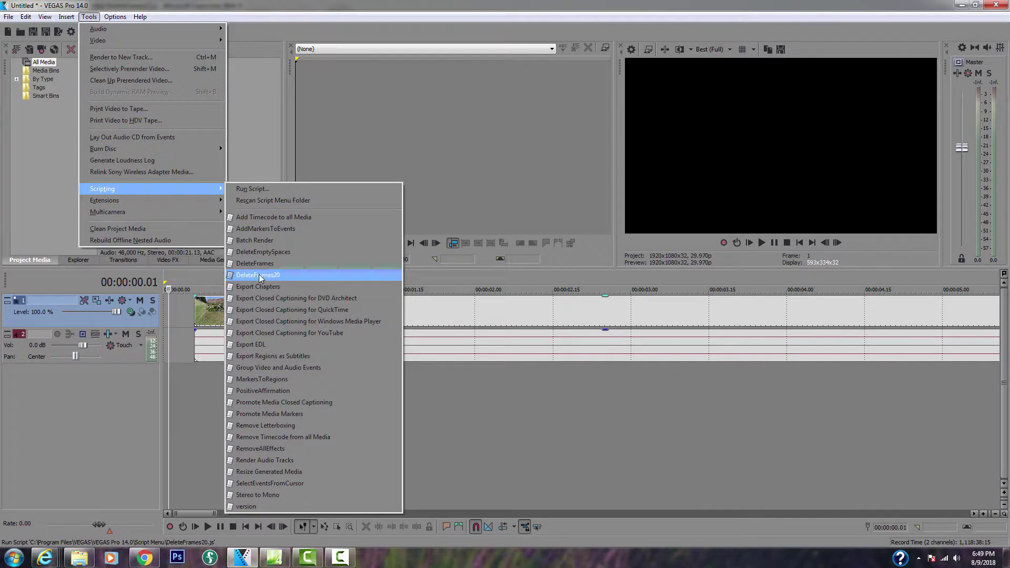
pyautogui.click(262, 203)
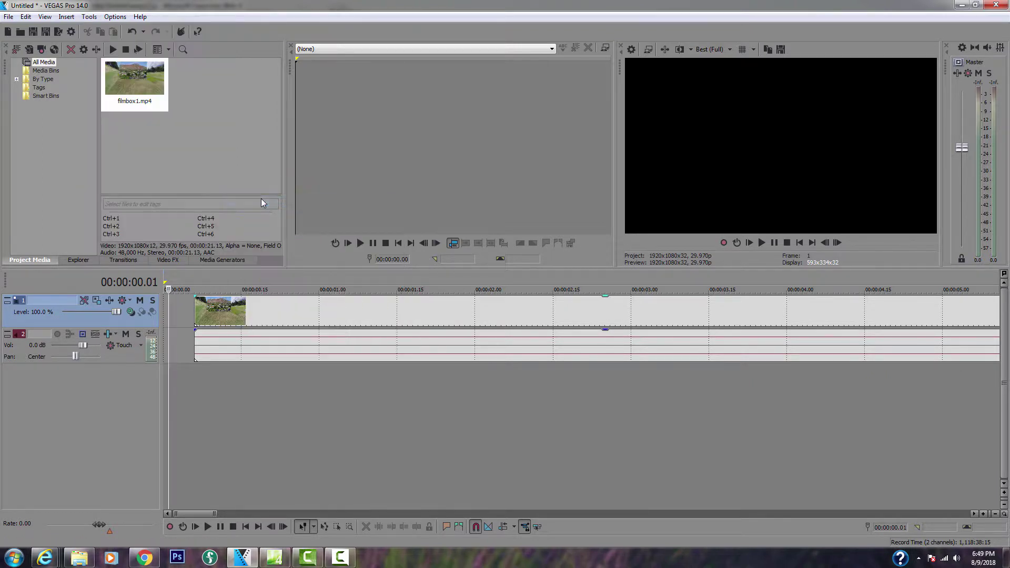
pyautogui.click(89, 17)
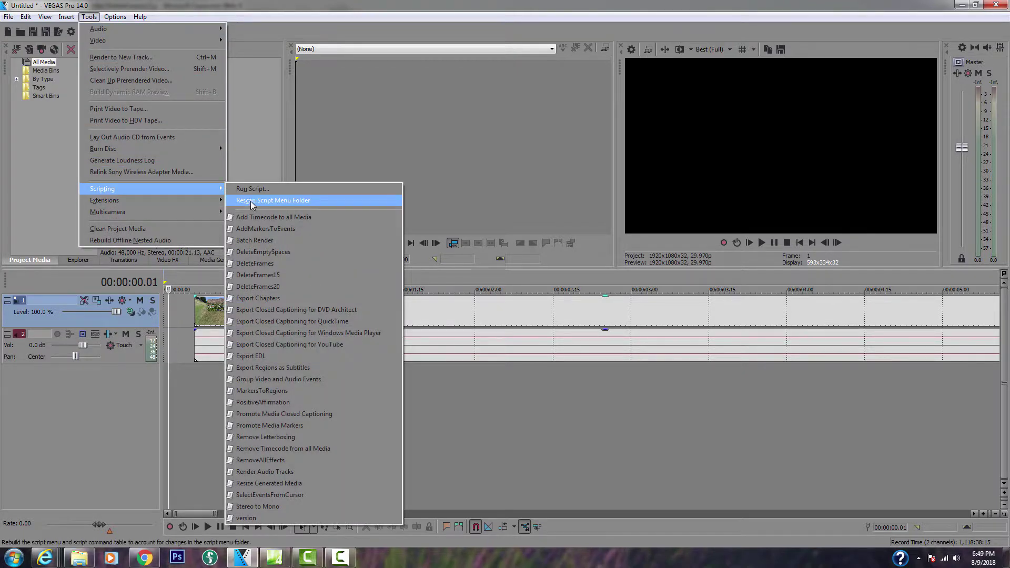
pyautogui.click(272, 275)
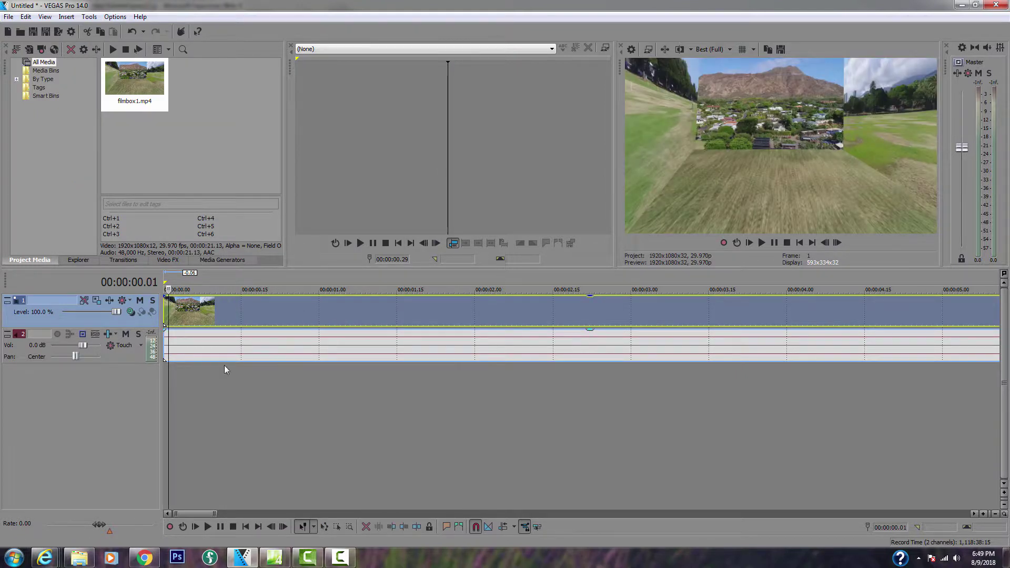
# Select the video track, place the cursor at 00:00:00.15, and run DeleteFrames15.
pyautogui.click(214, 377)
pyautogui.click(240, 379)
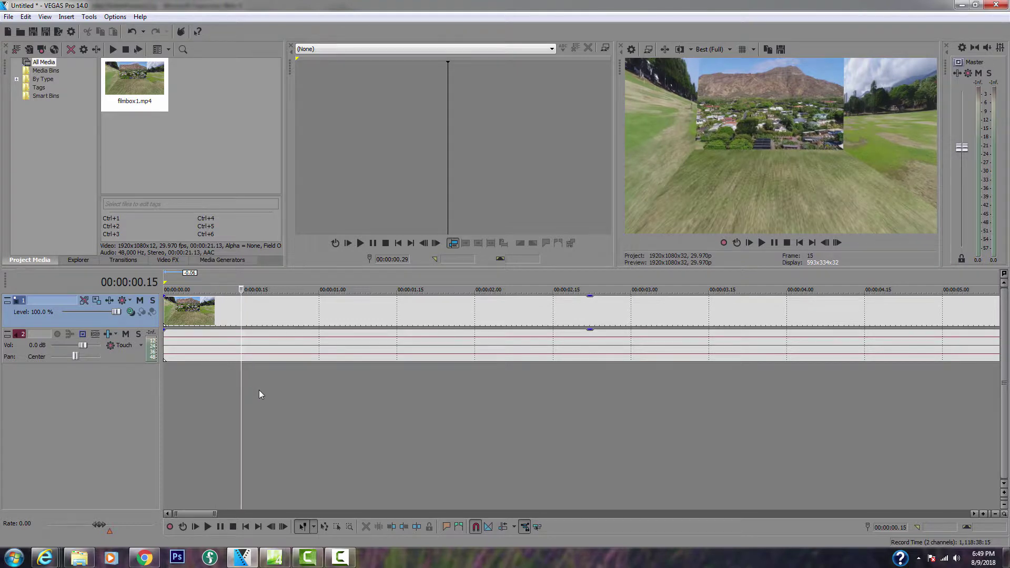
pyautogui.click(216, 309)
pyautogui.click(243, 311)
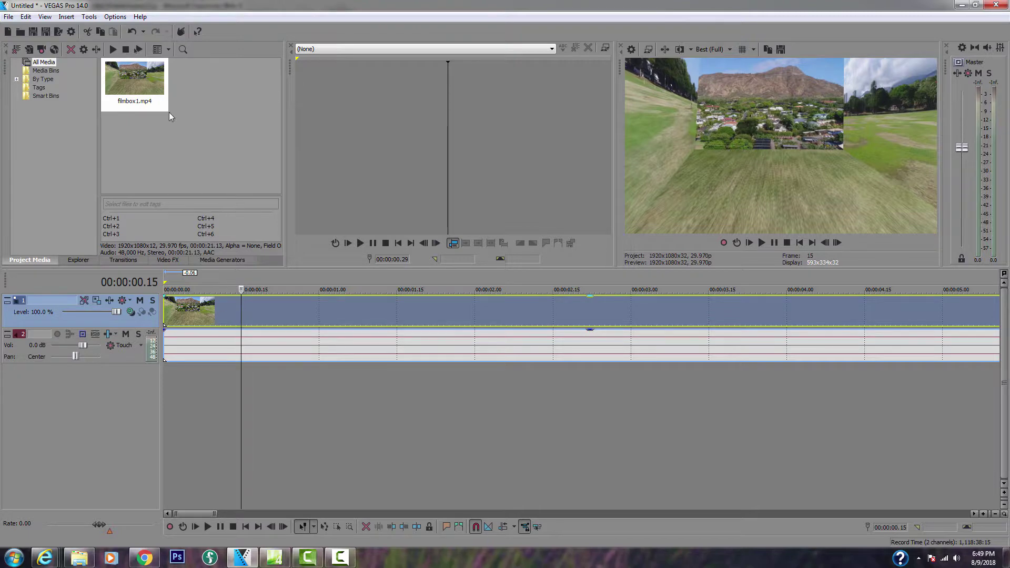
pyautogui.click(89, 17)
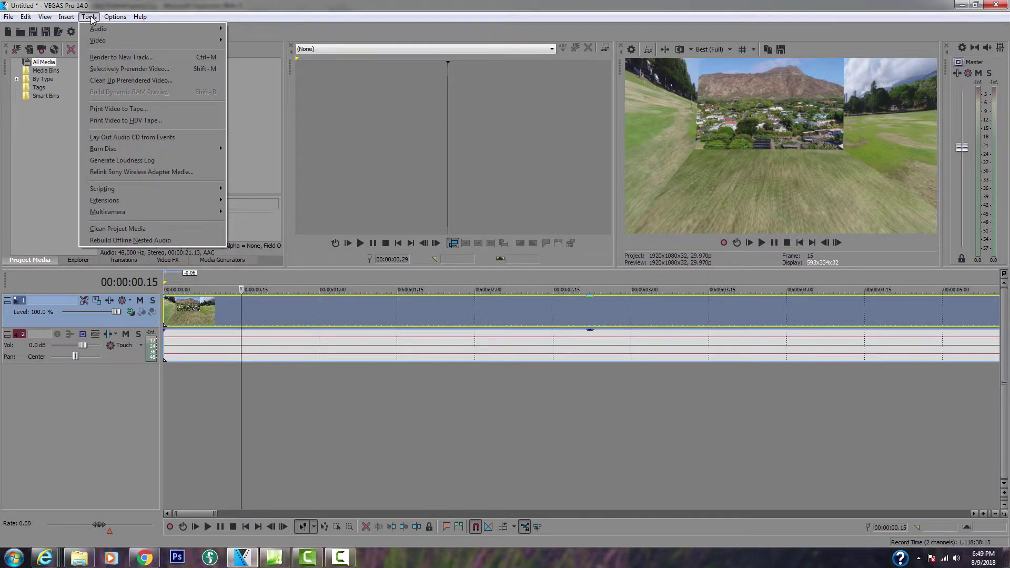
pyautogui.moveTo(102, 188)
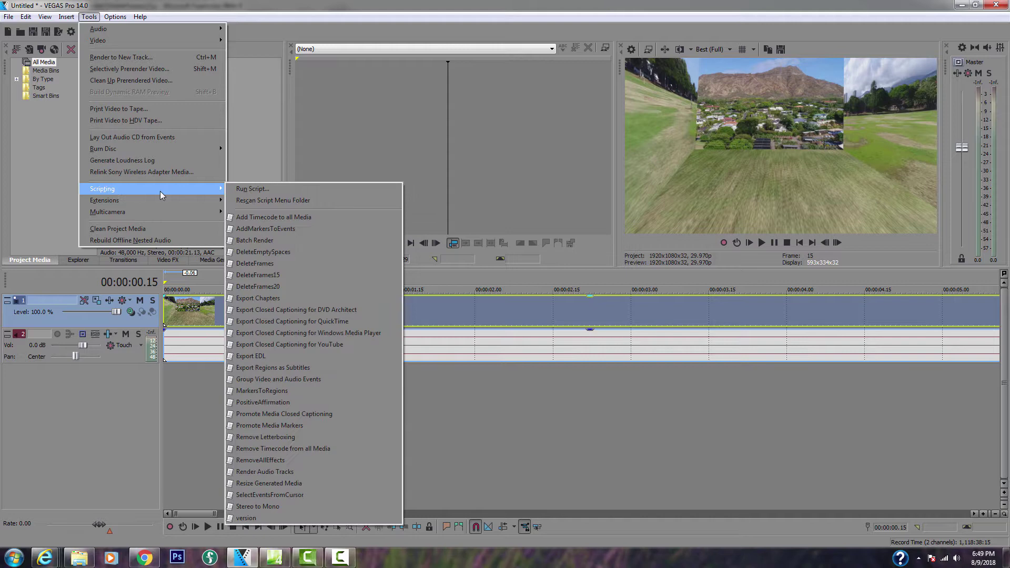
pyautogui.click(273, 277)
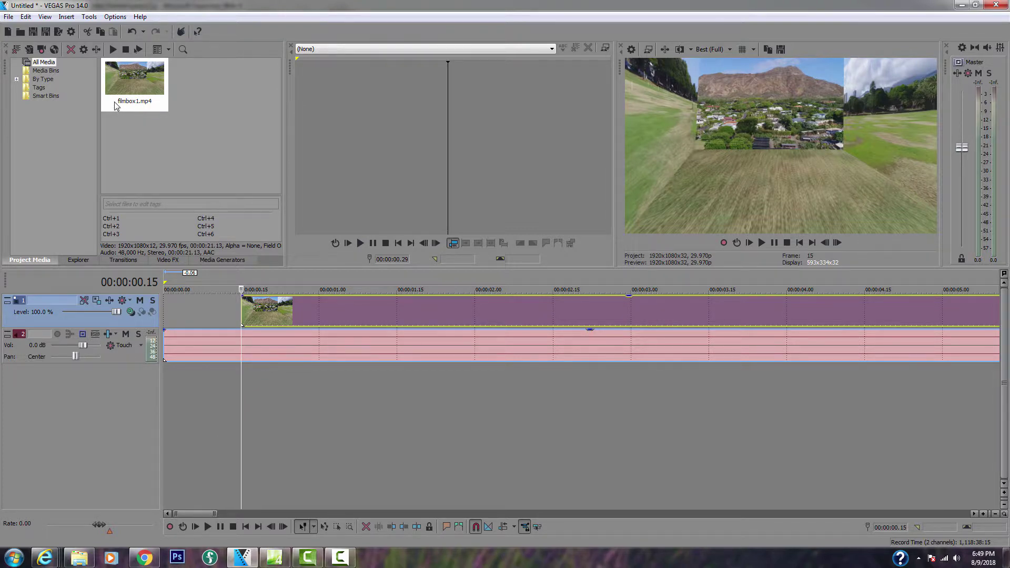
# Add DeleteFrames15 to the main toolbar in the Customize Toolbar dialog.
pyautogui.doubleClick(231, 31)
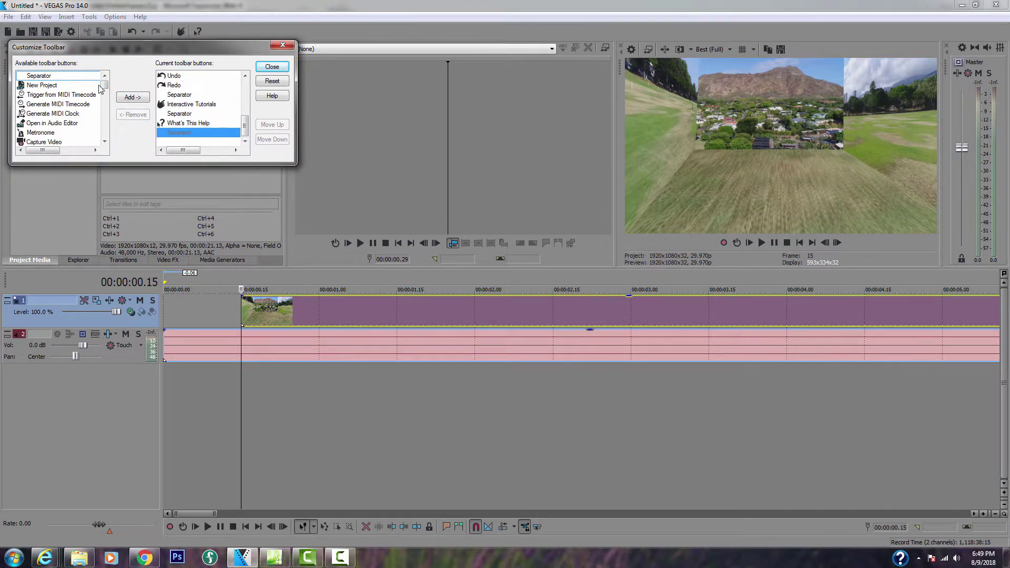
pyautogui.moveTo(104, 90); pyautogui.dragTo(103, 110)
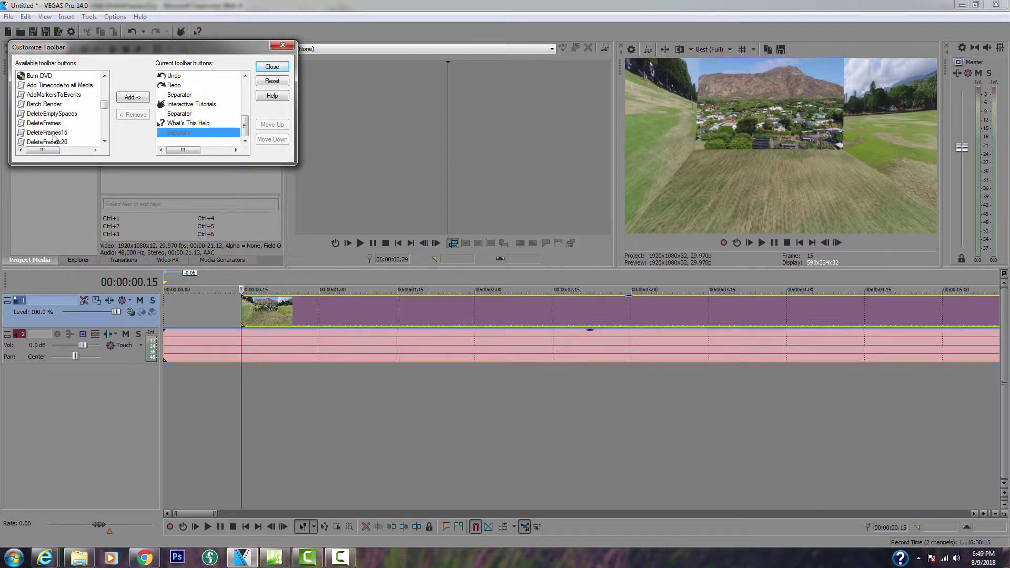
pyautogui.click(54, 134)
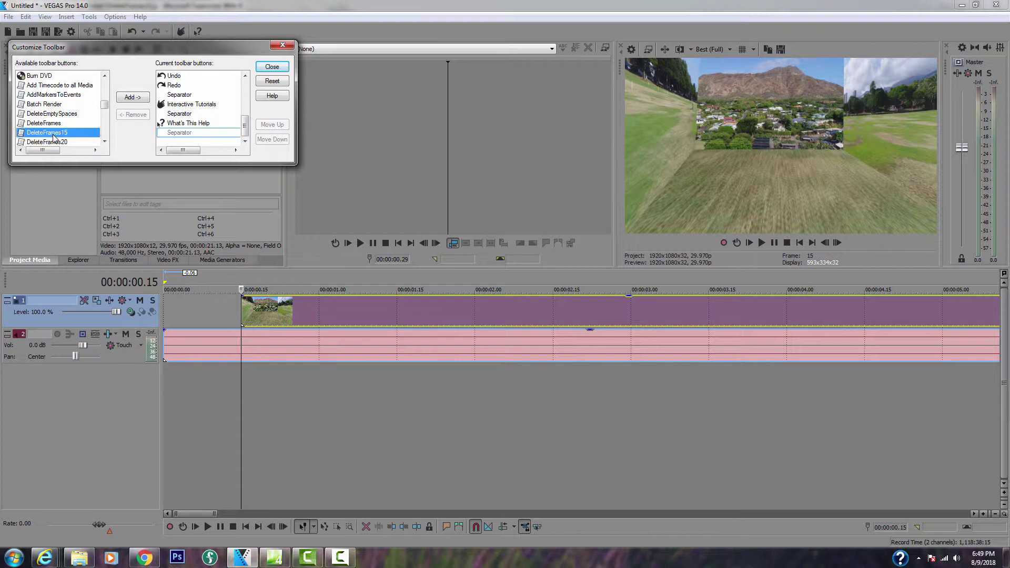
pyautogui.click(127, 98)
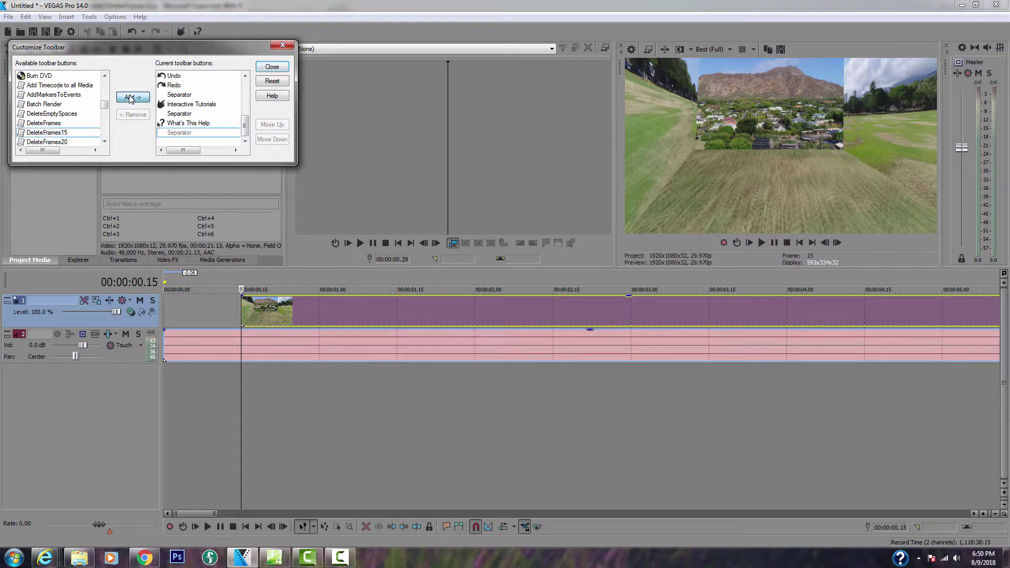
pyautogui.click(272, 67)
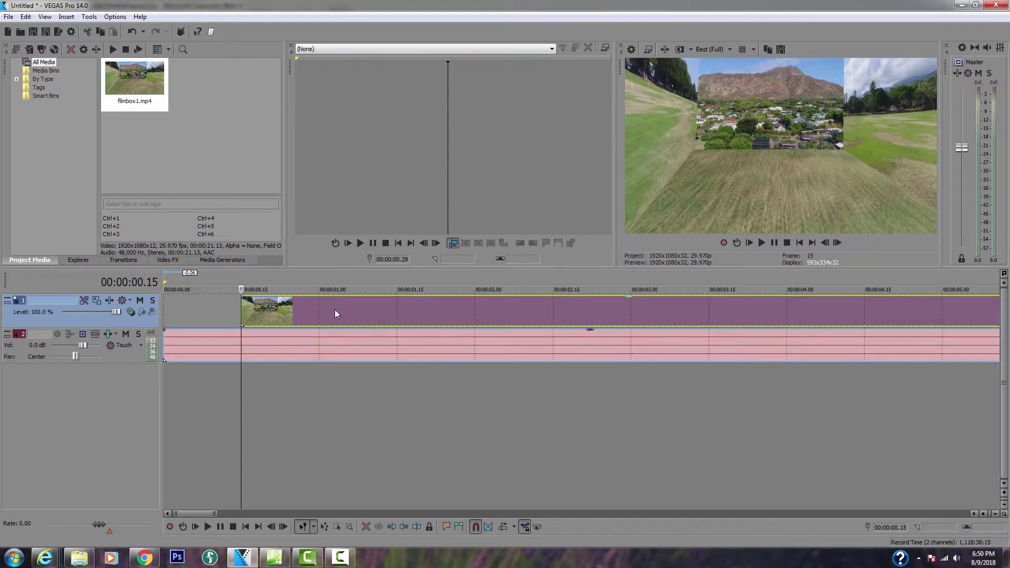
pyautogui.click(268, 399)
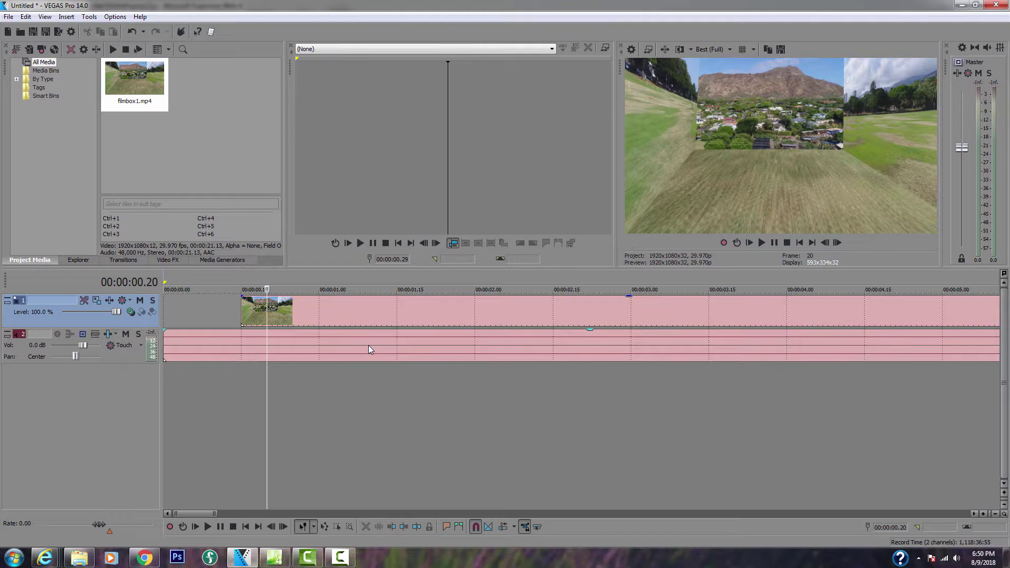
pyautogui.scroll(-5, 333, 315)
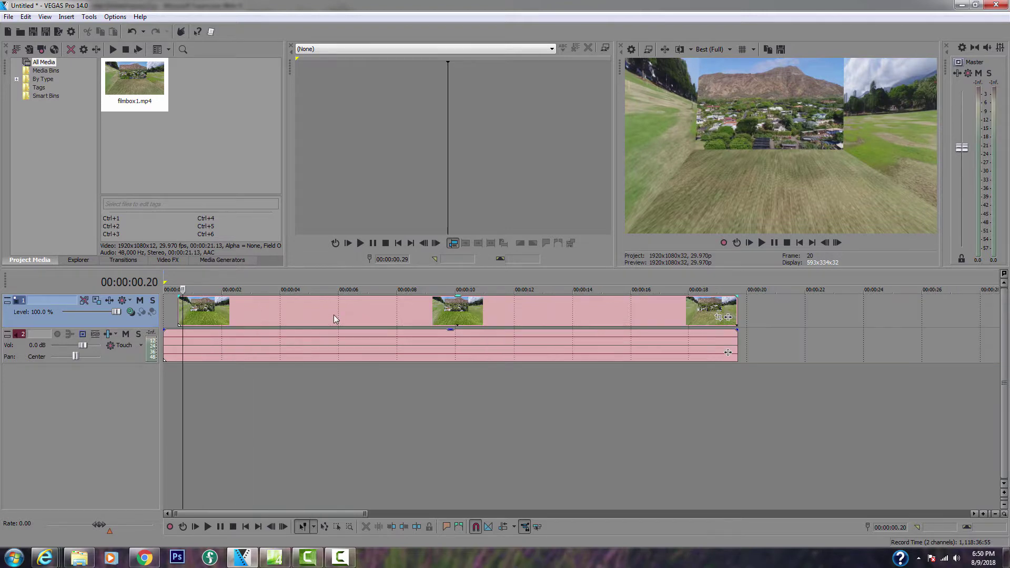
pyautogui.click(476, 310)
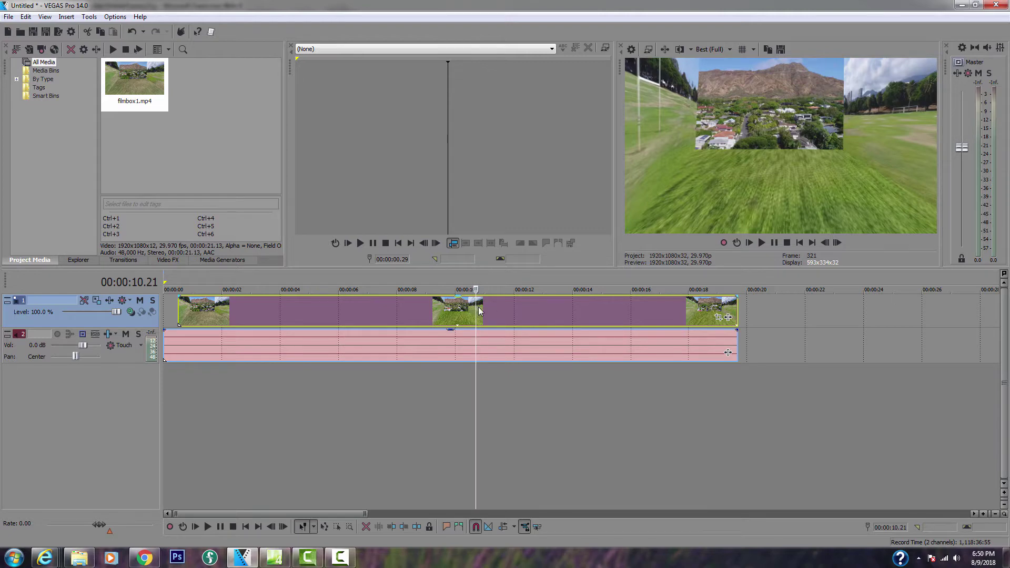
pyautogui.rightClick(479, 310)
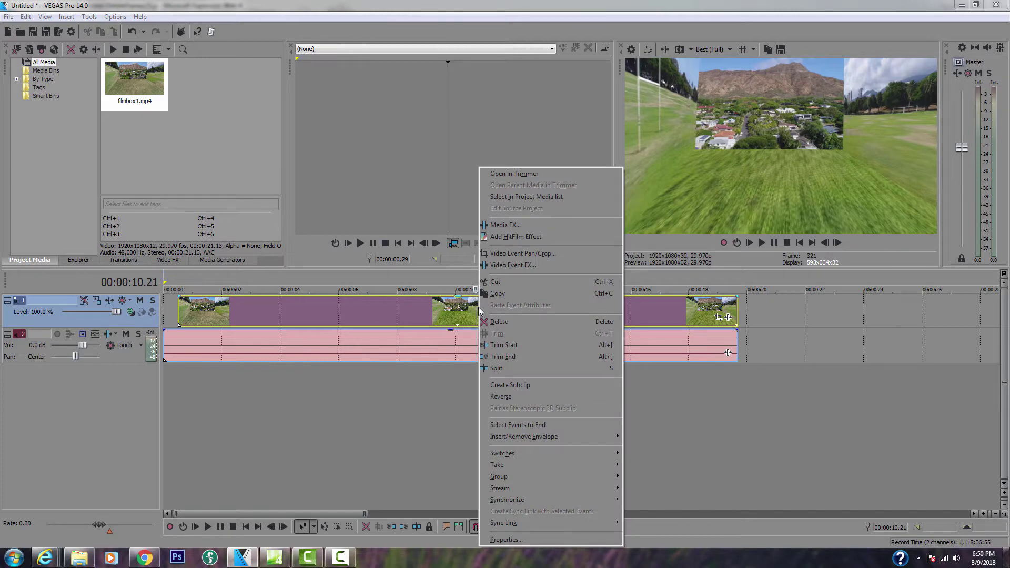
pyautogui.press('Escape')
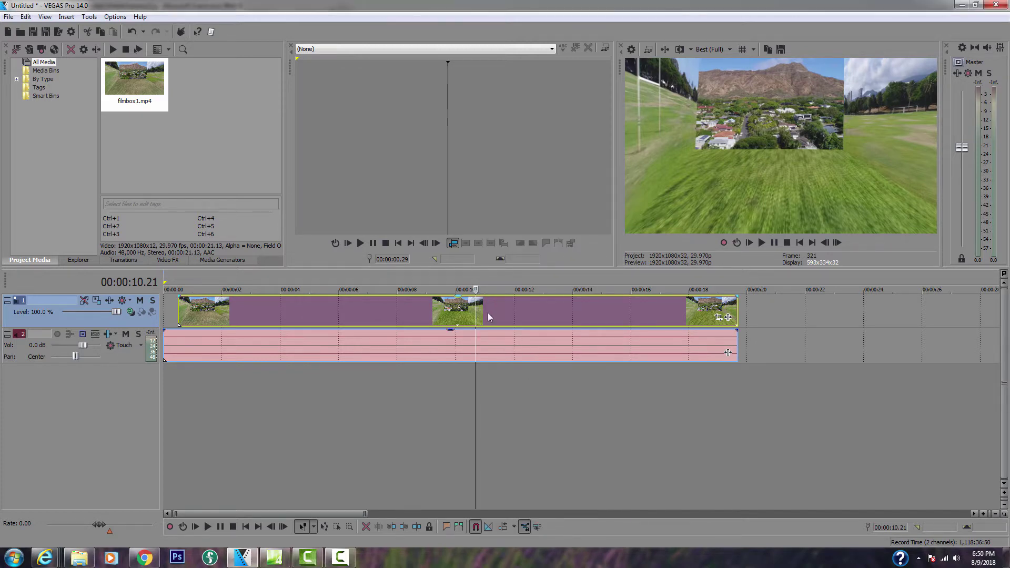
pyautogui.rightClick(488, 313)
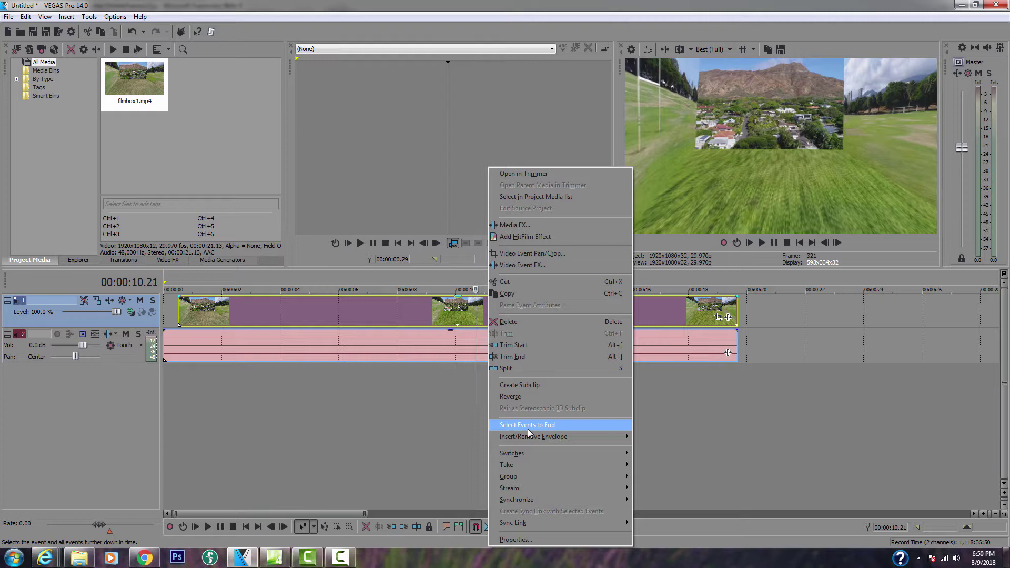
# Place a white Solid Color generator event right after the aerial clip.
pyautogui.click(755, 324)
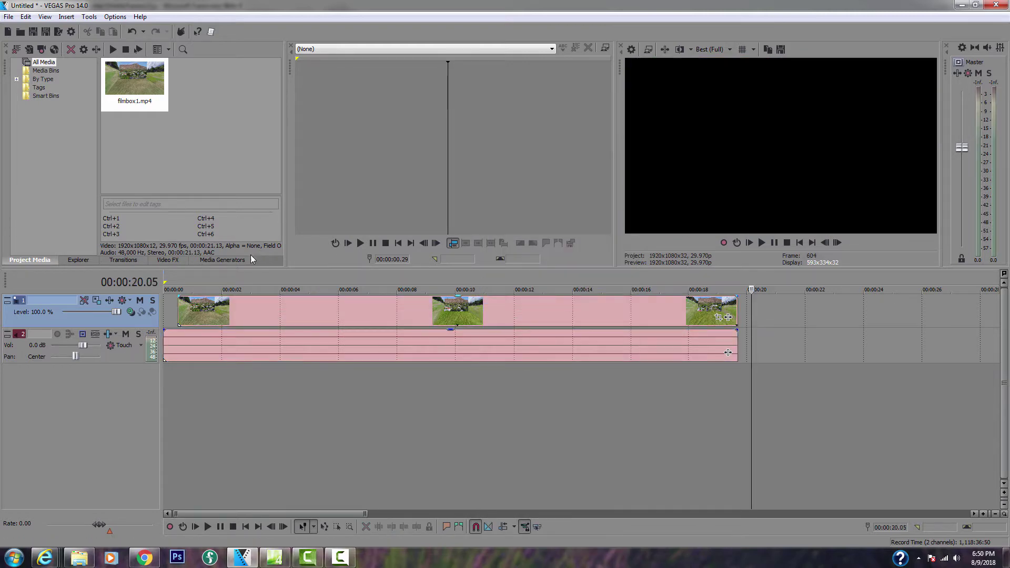
pyautogui.click(228, 259)
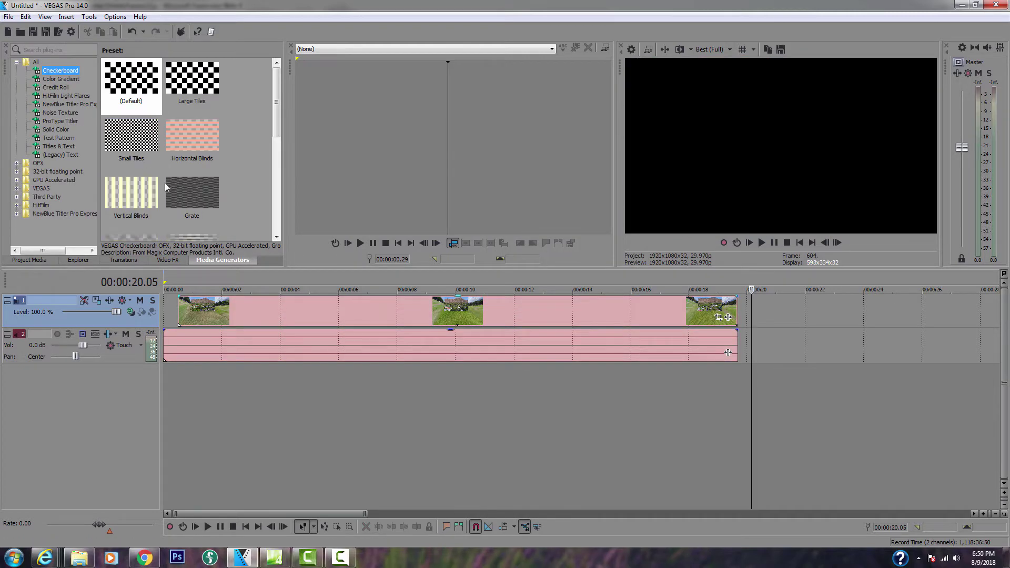
pyautogui.click(63, 147)
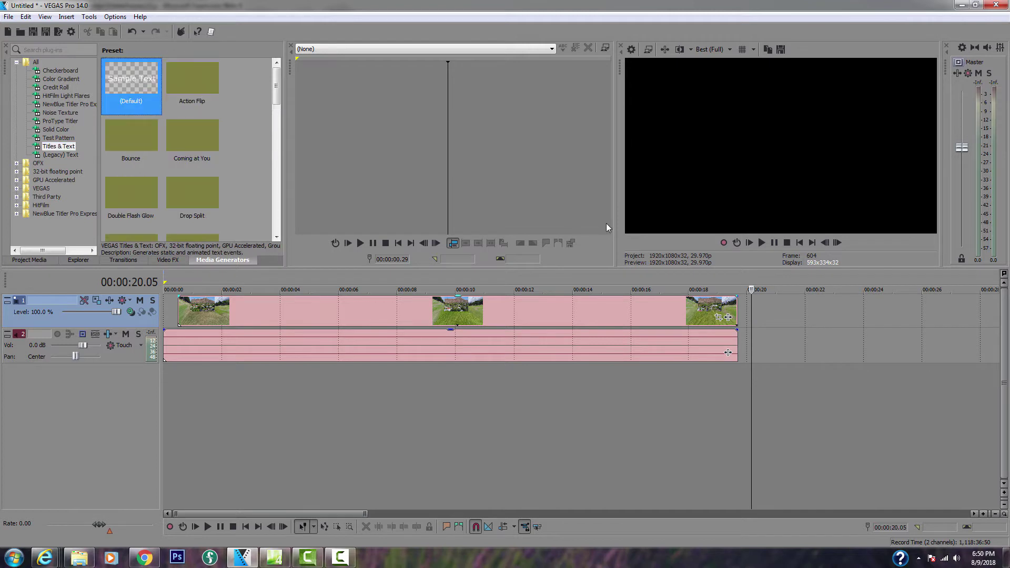
pyautogui.click(60, 130)
pyautogui.moveTo(131, 79); pyautogui.dragTo(792, 376)
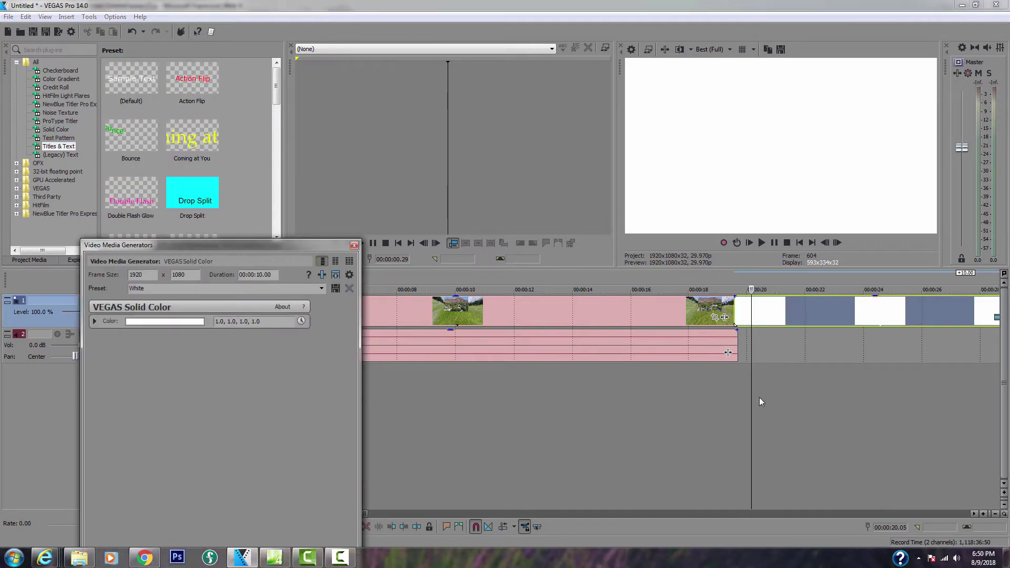
pyautogui.click(354, 244)
pyautogui.scroll(-5, 503, 452)
# Add a second white Solid Color event further along the track, leaving a gap.
pyautogui.click(202, 391)
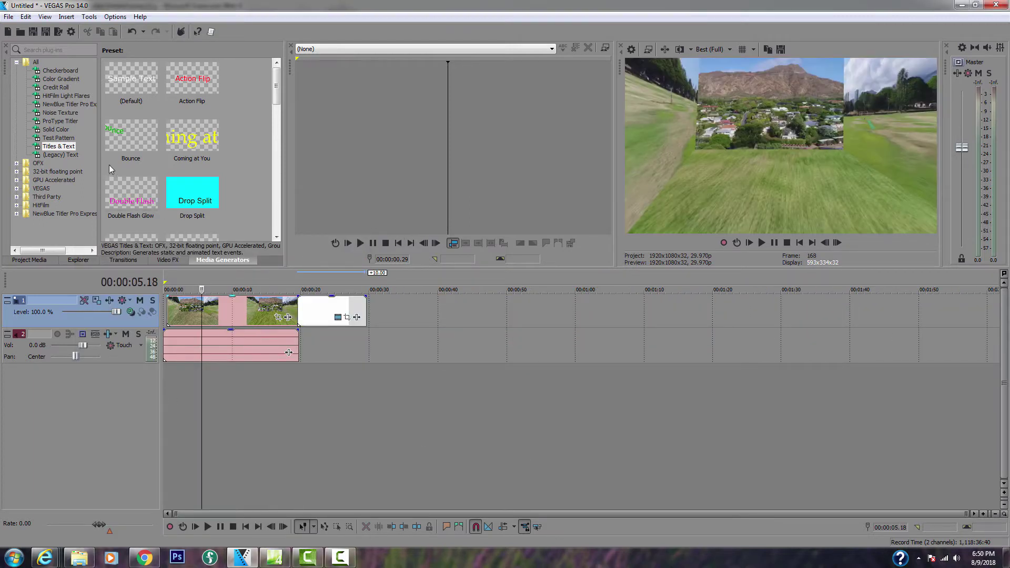
pyautogui.moveTo(55, 129)
pyautogui.mouseDown()
pyautogui.moveTo(156, 167)
pyautogui.moveTo(387, 327)
pyautogui.mouseUp()
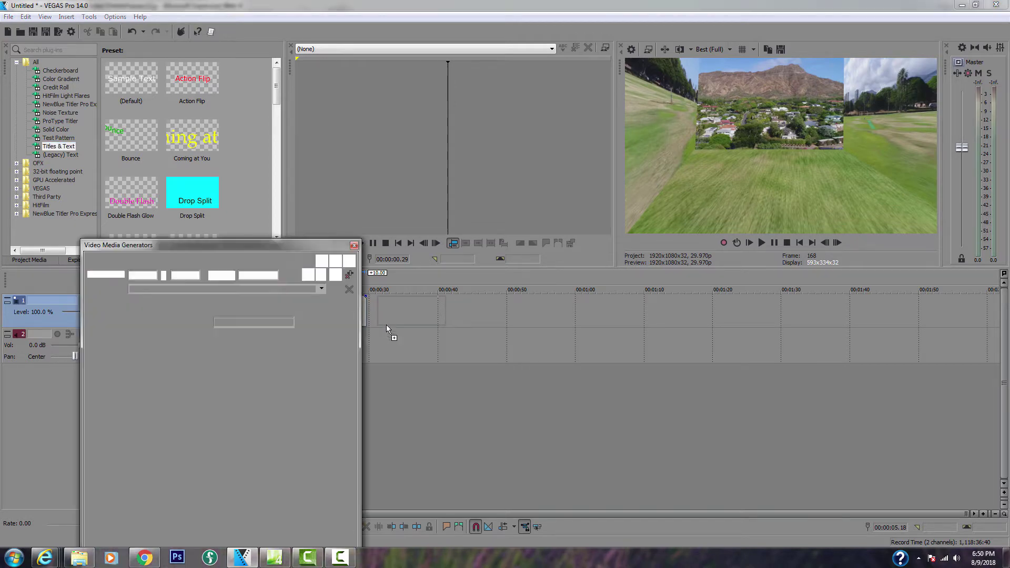
pyautogui.click(354, 245)
pyautogui.click(252, 392)
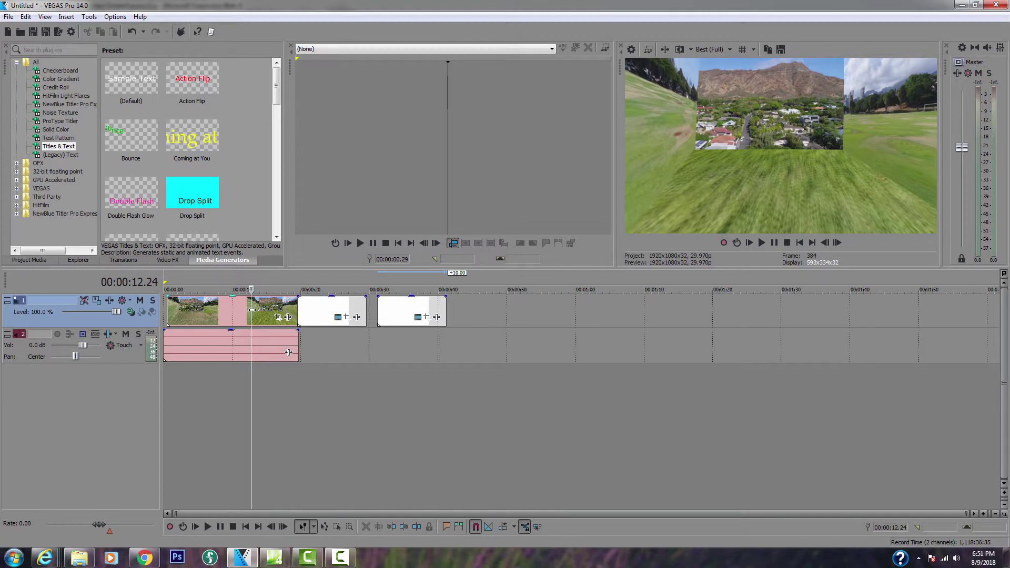
# Use Select Events to End on the aerial clip to select it and all later events.
pyautogui.rightClick(250, 311)
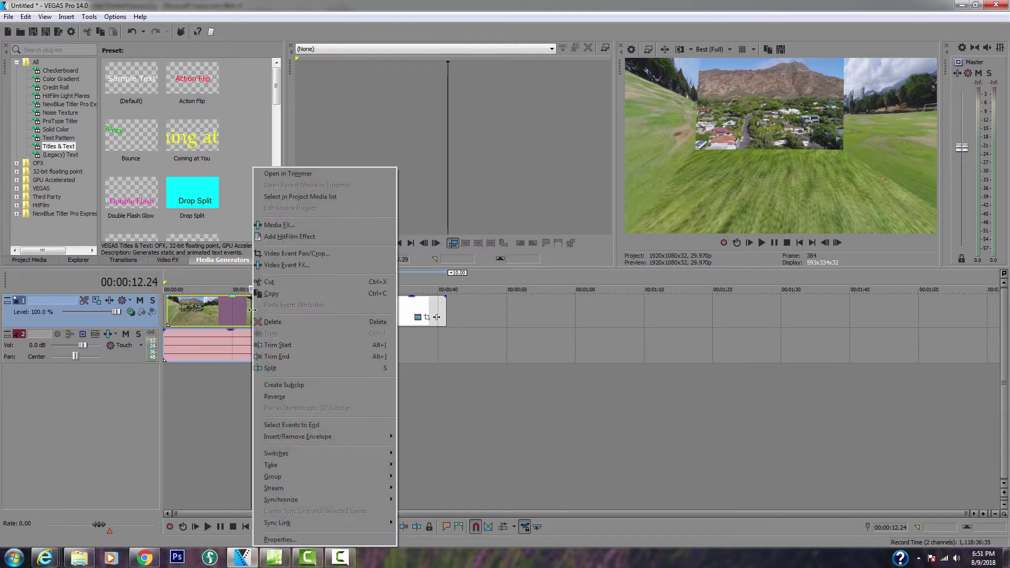
pyautogui.click(292, 424)
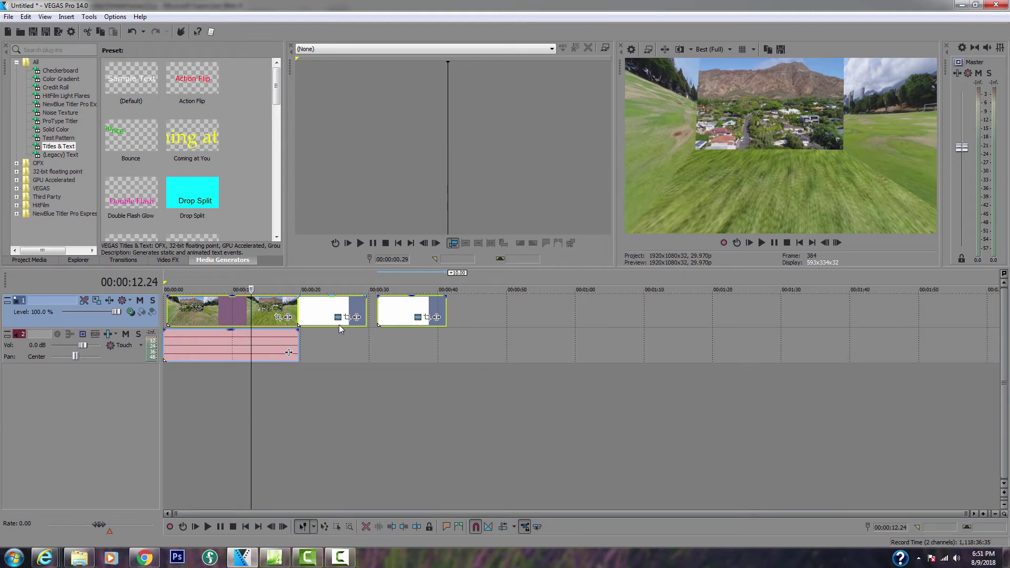